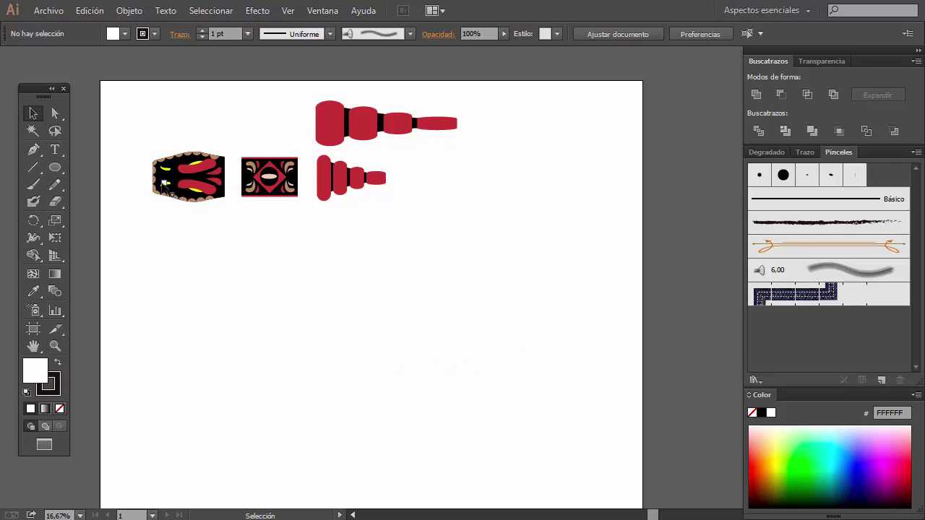
- Select the central diamond ornamental tile on the artboard
scroll(156, 143, "up", 3)
left_click_drag(139, 144, 362, 351)
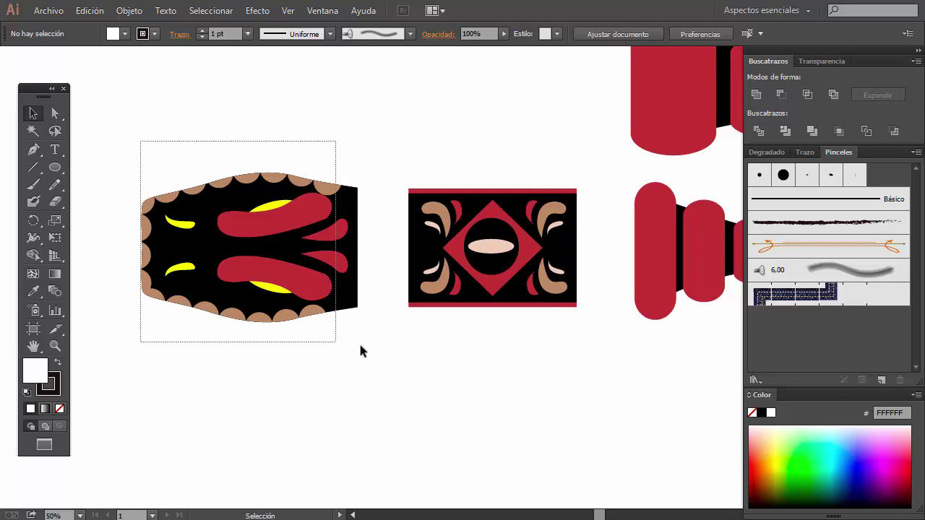
scroll(87, 170, "right", 5)
mouse_move(87, 169)
left_mouse_down()
mouse_move(199, 179)
mouse_move(379, 370)
left_mouse_up()
scroll(573, 371, "right", 3)
left_click_drag(574, 368, 270, 194)
scroll(438, 269, "down", 3)
scroll(442, 287, "up", 2)
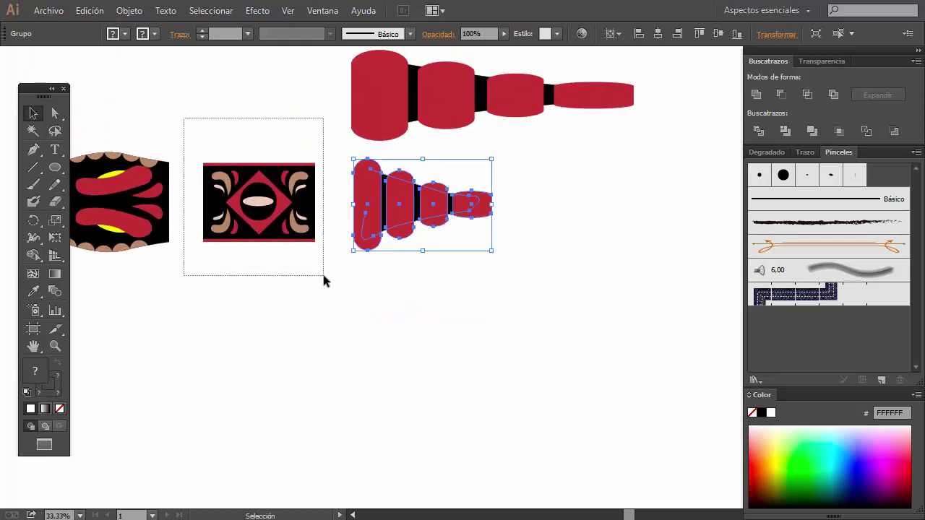
left_click_drag(213, 169, 322, 272)
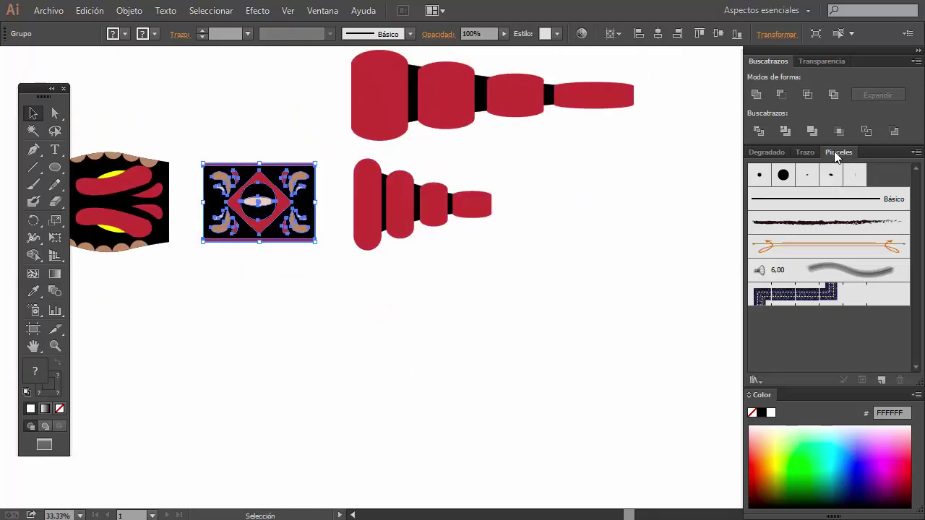
- Create pattern brush Pincel de motivo 1 from it with Centrado automáticamente corner tiles
left_click(323, 10)
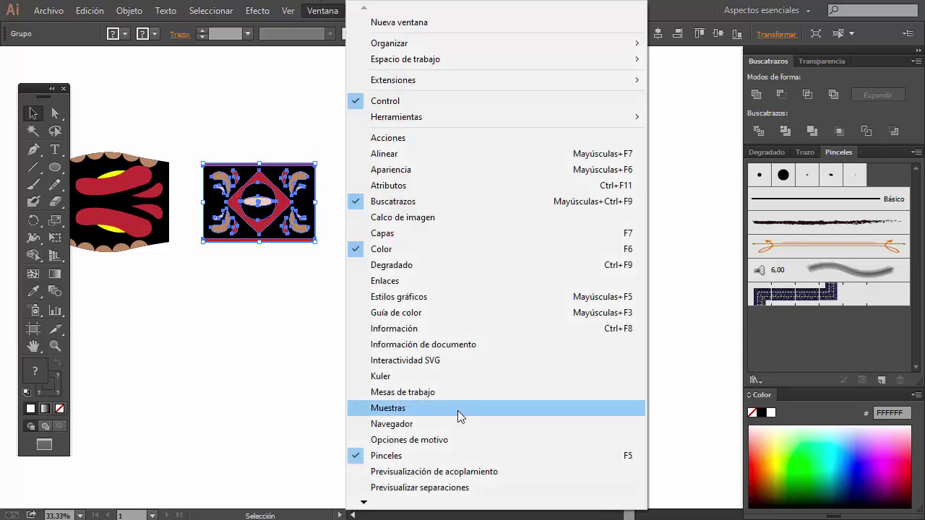
key("F5")
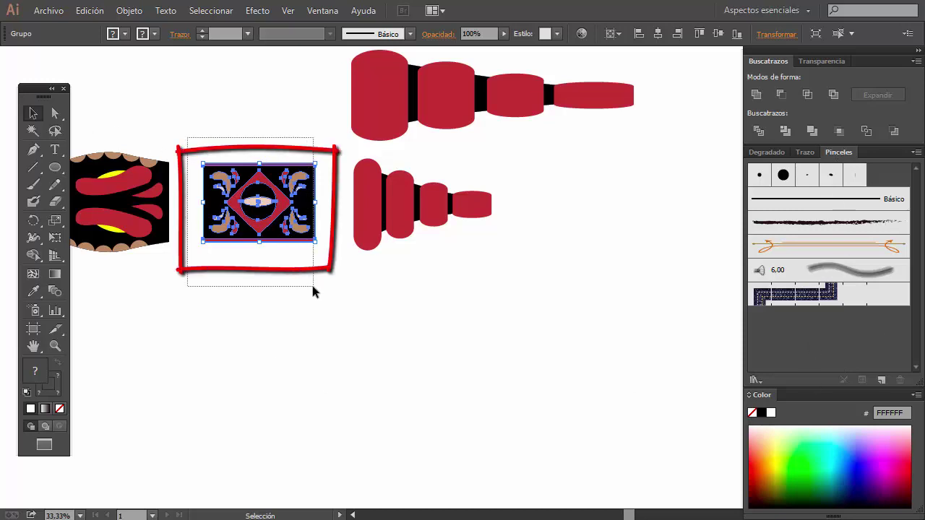
left_click(916, 152)
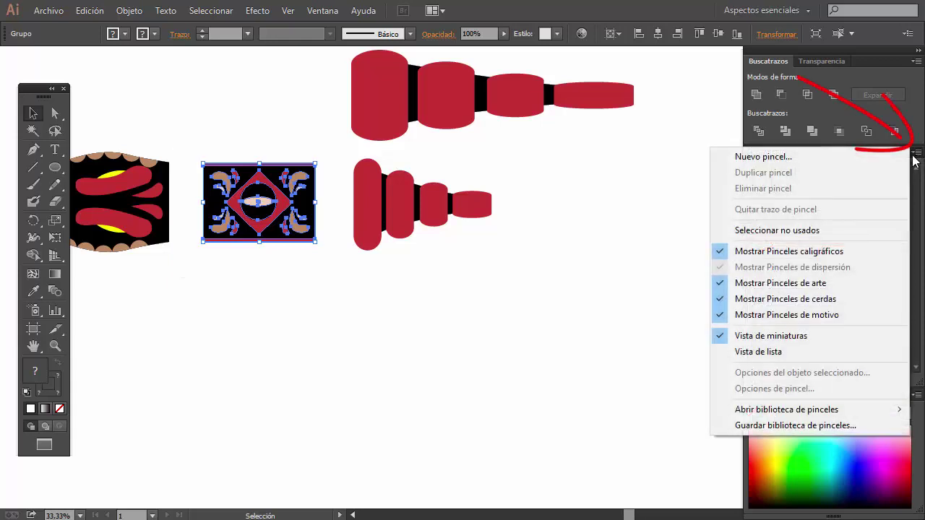
left_click(818, 156)
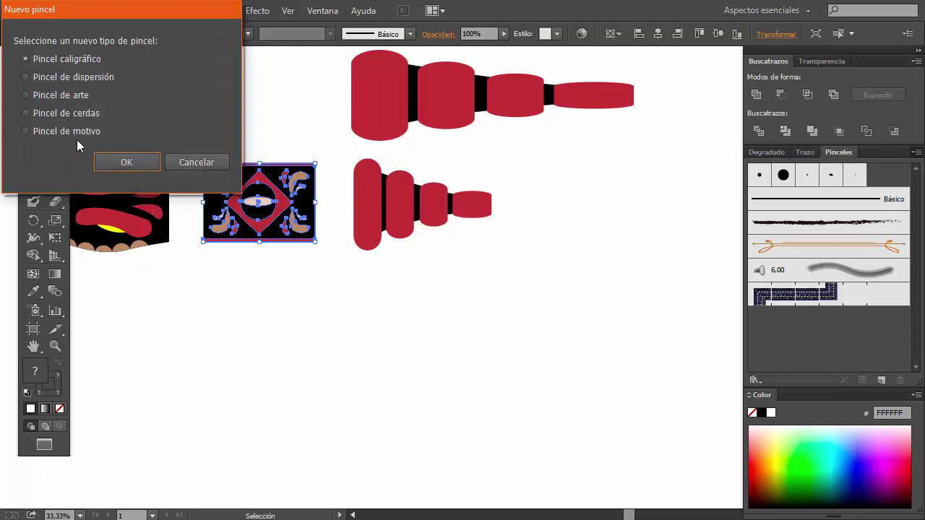
left_click(41, 132)
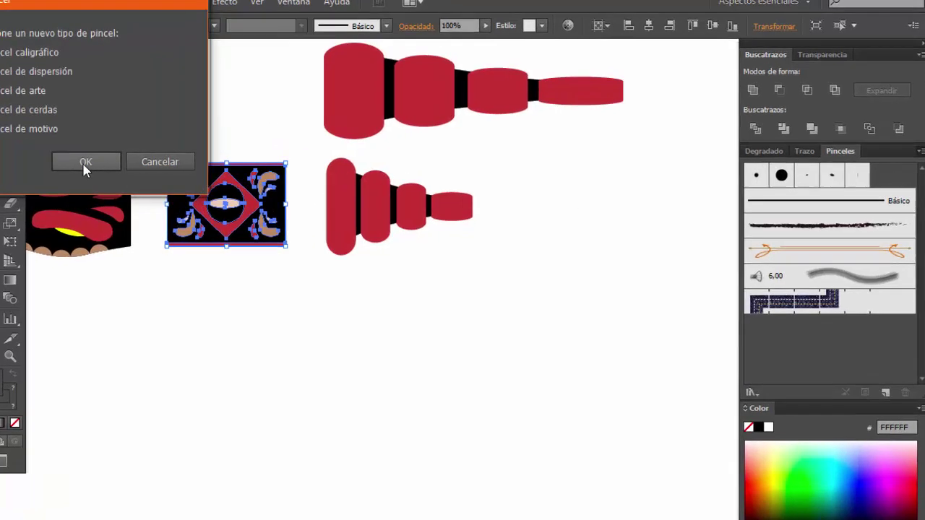
left_click(144, 164)
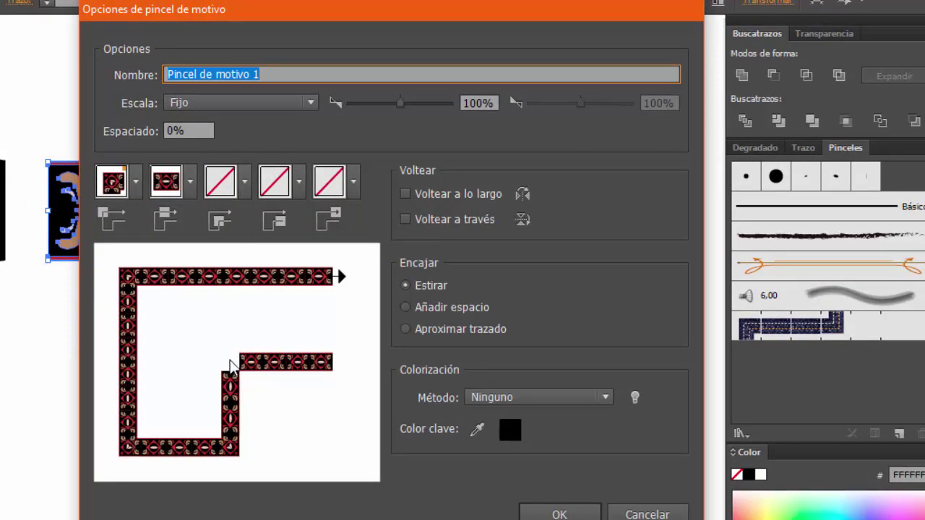
left_click(227, 194)
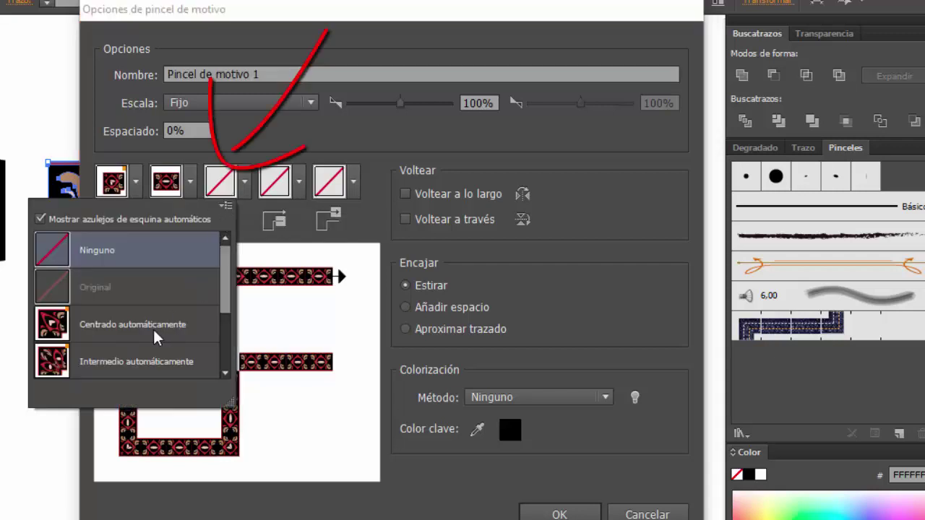
left_click(156, 332)
left_click(217, 189)
left_click(120, 358)
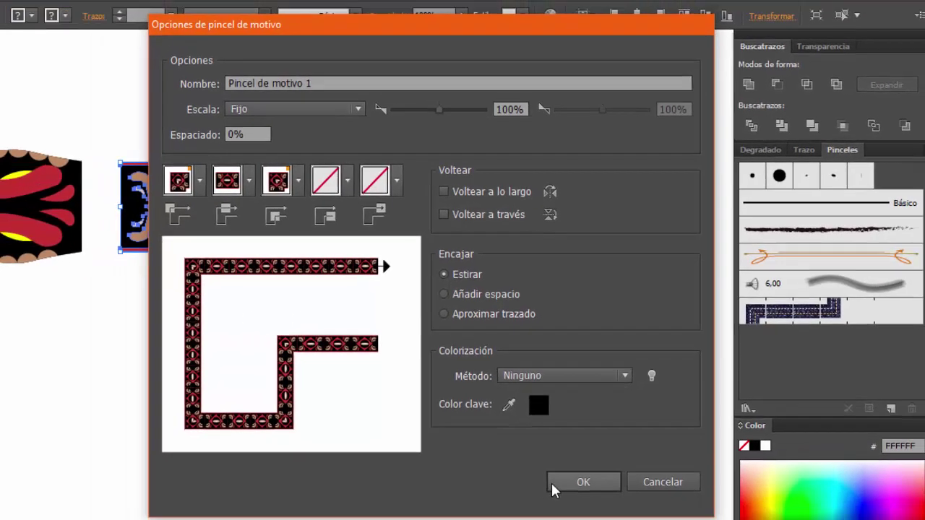
left_click(559, 513)
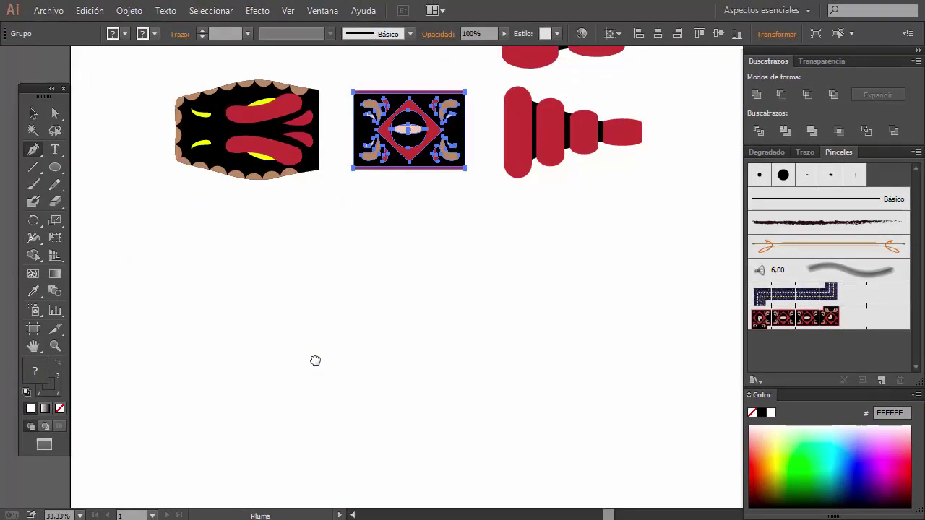
- Draw an S-shaped Pen curve, stroke it with Pincel de motivo 1 and set fill to none
left_click(142, 350)
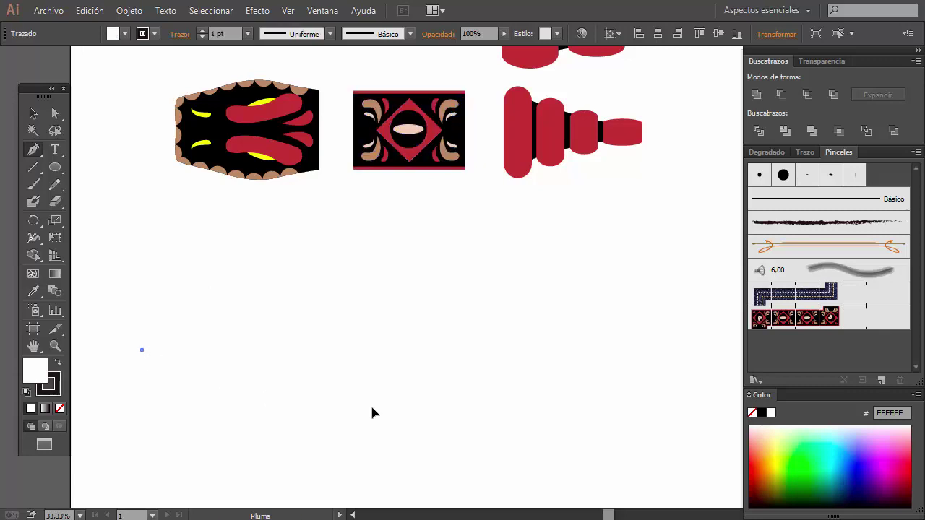
left_click_drag(331, 406, 456, 397)
left_click_drag(539, 246, 615, 206)
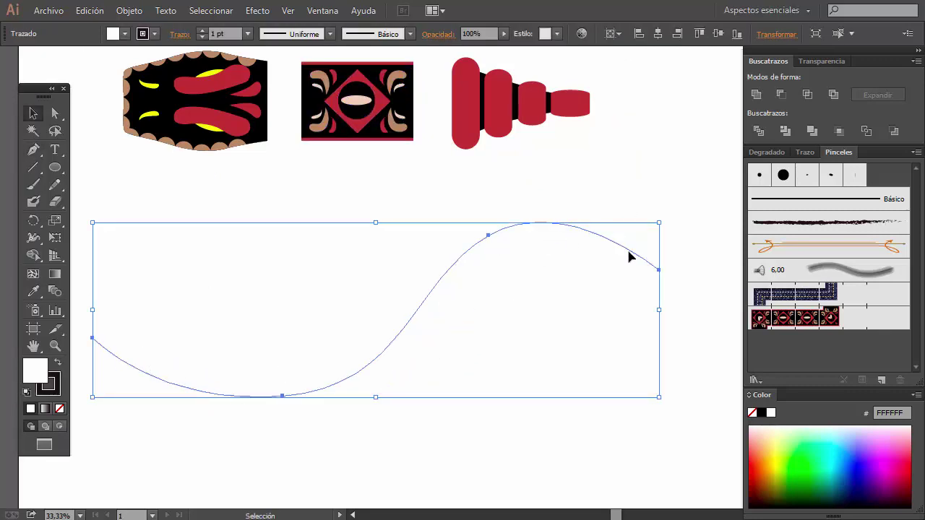
left_click(784, 323)
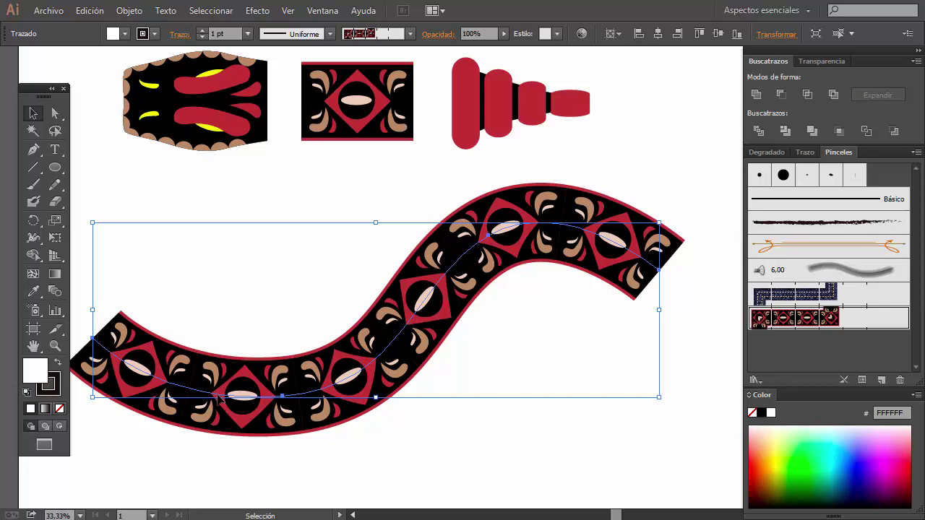
left_click_drag(219, 400, 222, 404)
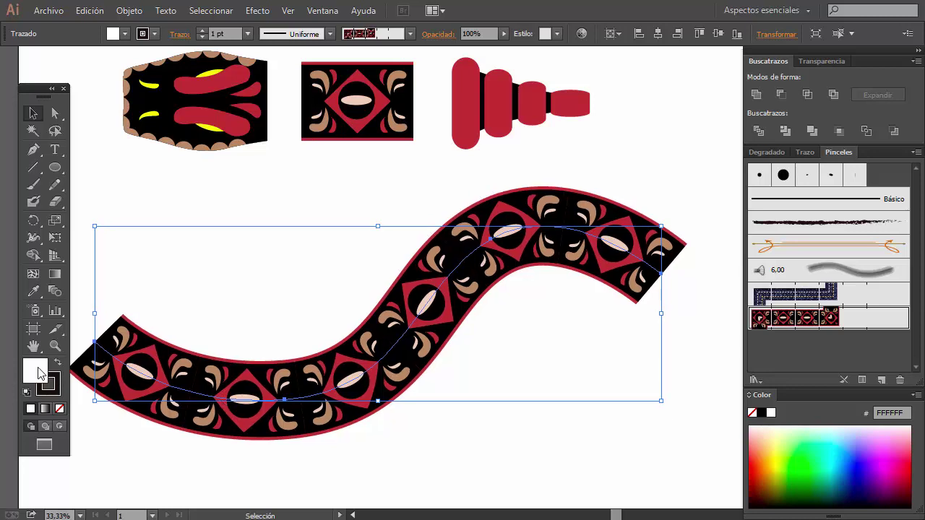
left_click(61, 411)
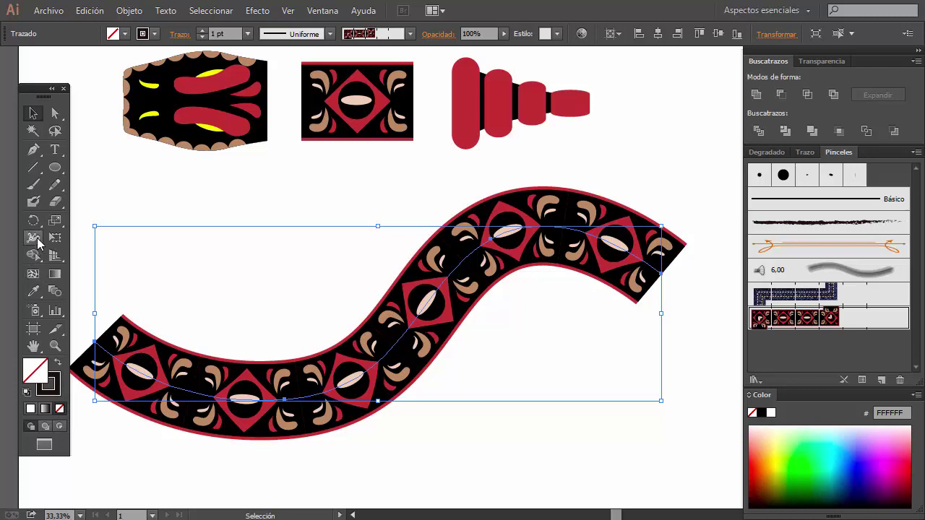
- With the Width tool, widen the middle and left end and taper the right end
left_click(39, 242)
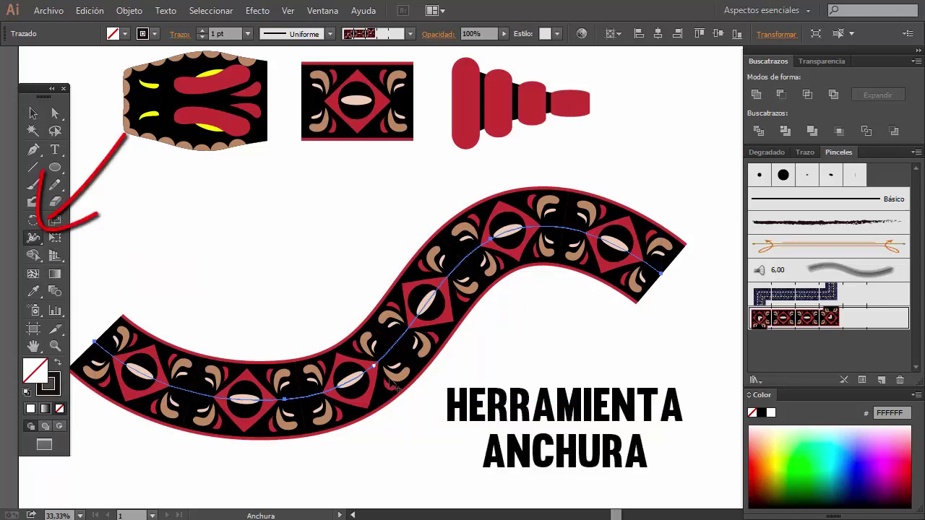
left_click_drag(390, 376, 420, 408)
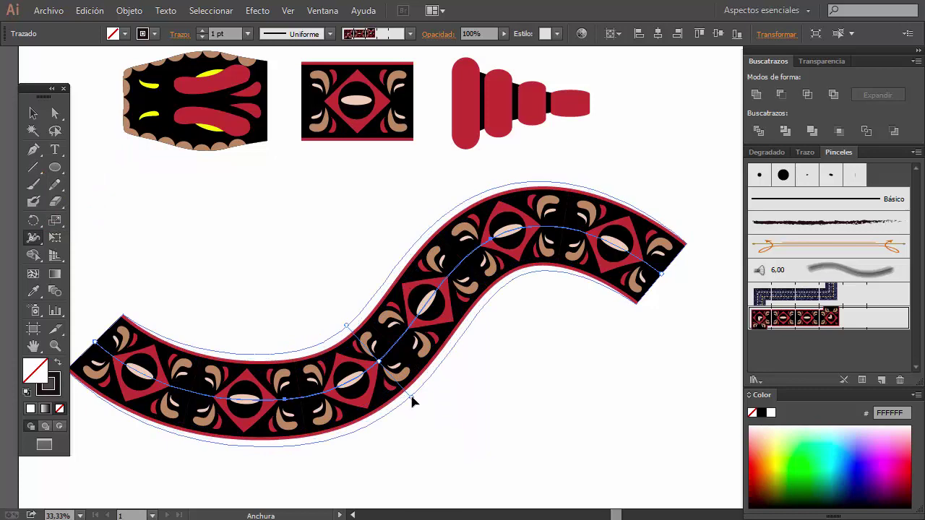
left_click_drag(683, 246, 661, 273)
mouse_move(116, 322)
left_mouse_down()
mouse_move(159, 300)
mouse_move(119, 320)
left_mouse_up()
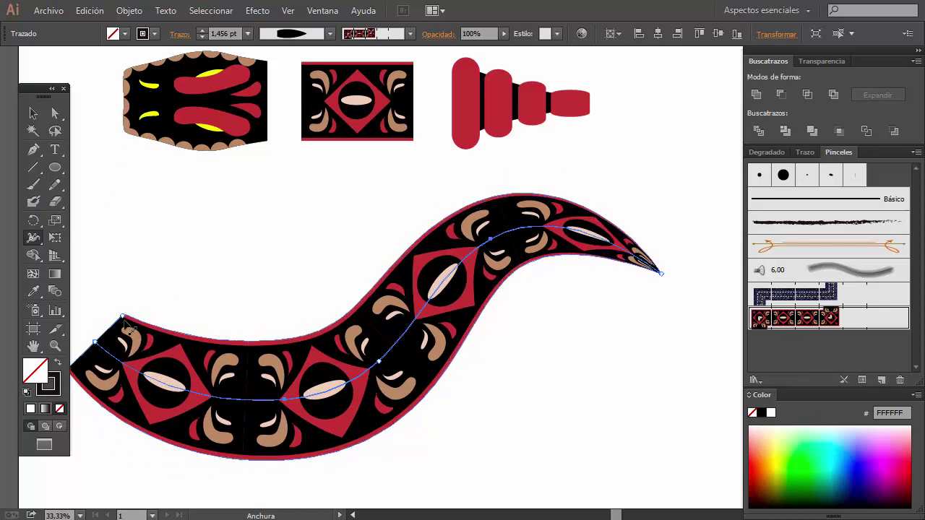
mouse_move(198, 334)
left_mouse_down()
mouse_move(245, 339)
mouse_move(246, 356)
left_mouse_up()
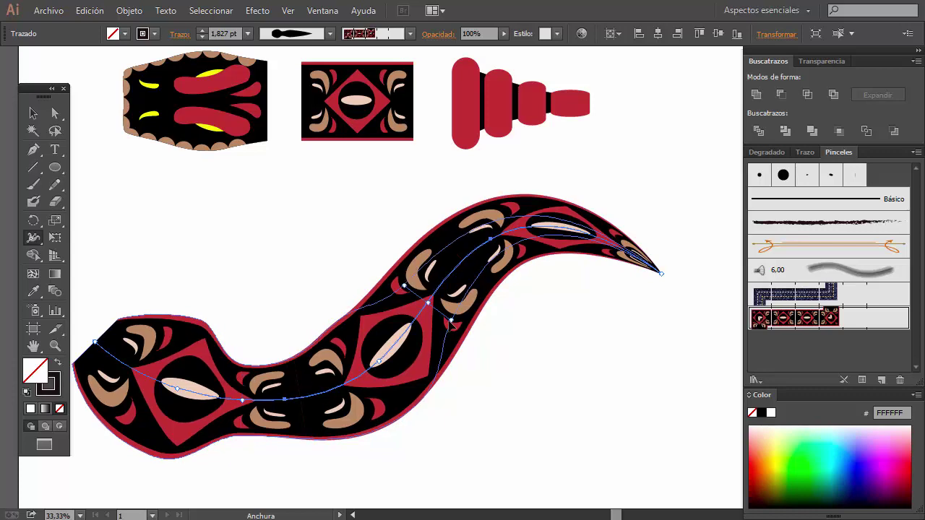
left_click_drag(453, 329, 449, 319)
left_click(33, 113)
- Draw a new crescent leg curve with the Pen tool and apply the pattern brush
left_click(285, 287)
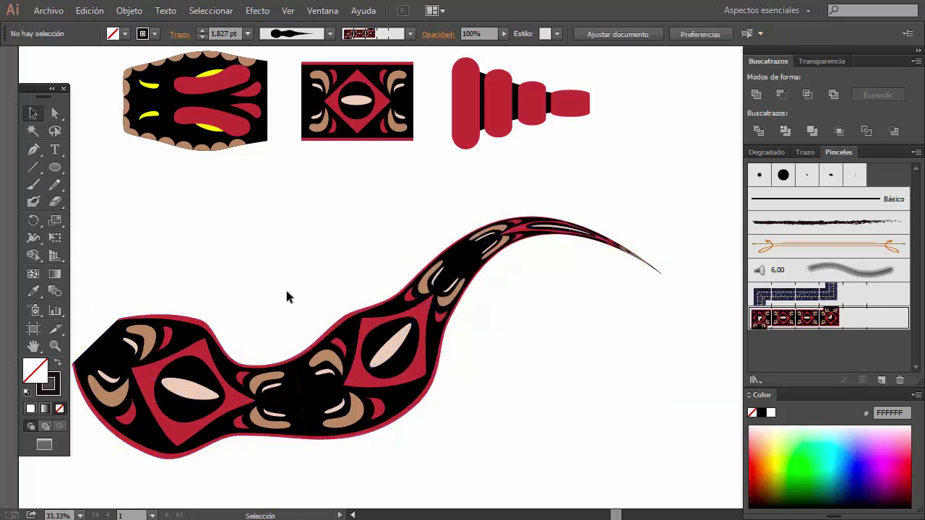
key("p")
left_click(216, 196)
left_click_drag(271, 333, 272, 397)
left_click(187, 459)
left_click(772, 319)
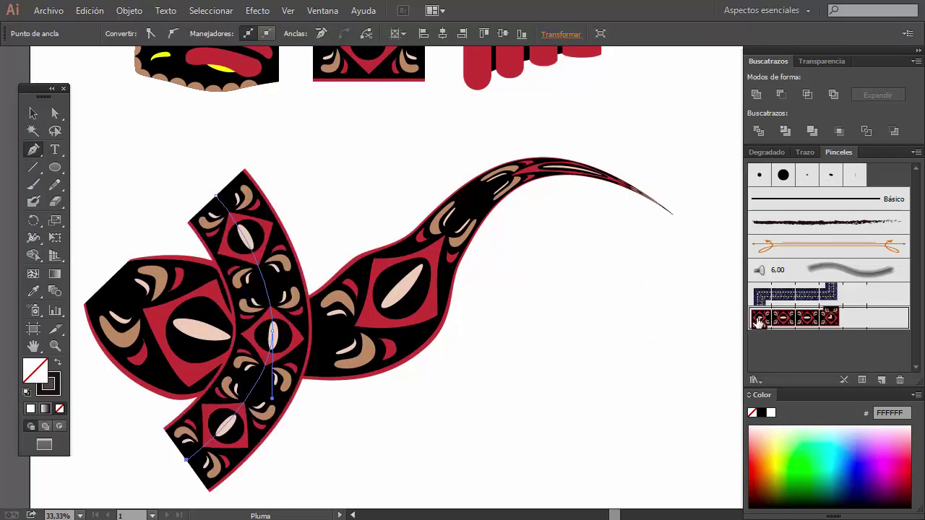
- Taper both ends of the new leg and narrow its middle with the Width tool
left_click(34, 237)
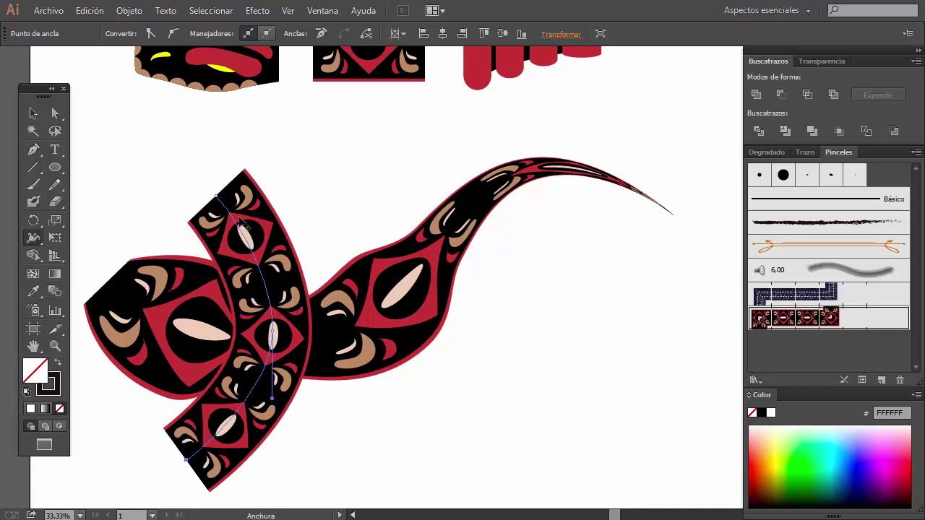
left_click_drag(243, 177, 218, 197)
left_click_drag(299, 331, 291, 331)
left_click_drag(168, 434, 185, 457)
- Copy the crescent leg up and right and reflect the copy horizontally with Transformar > Reflejar
left_click(33, 113)
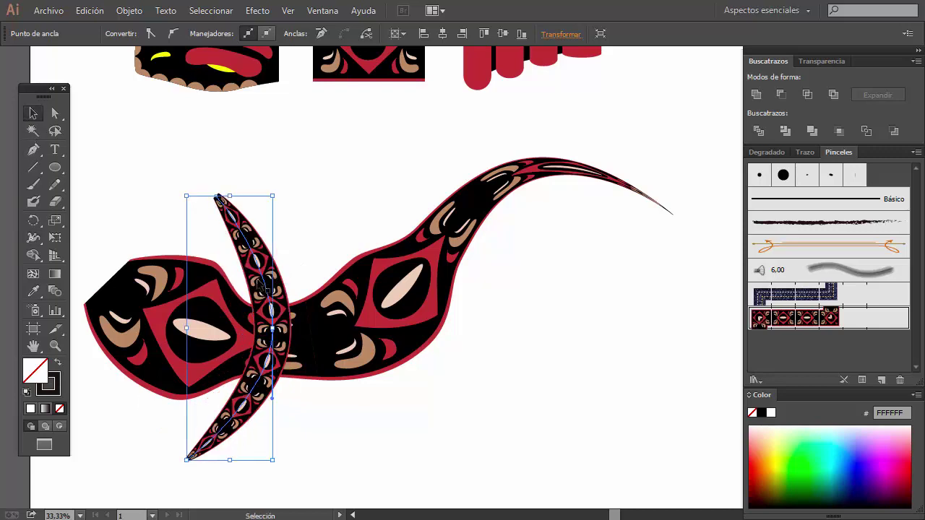
key("Delete")
key("ctrl+z")
mouse_move(263, 273)
left_mouse_down()
mouse_move(381, 219)
mouse_move(433, 238)
left_mouse_up()
right_click(380, 219)
left_click(644, 334)
key("ctrl+shift+a")
key("ctrl+minus")
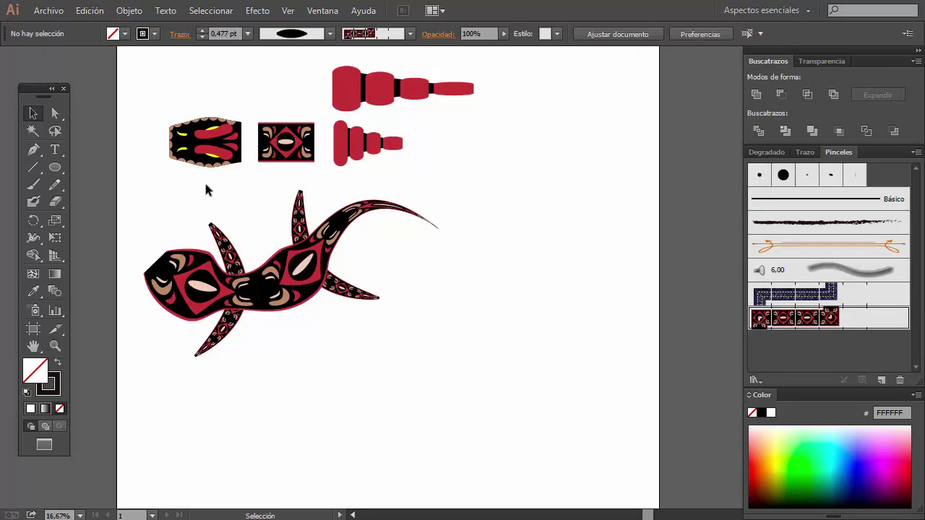
- Marquee-select all parts of the head tile at the left of the tiles
left_click(195, 147)
left_click(354, 143)
left_click(454, 168)
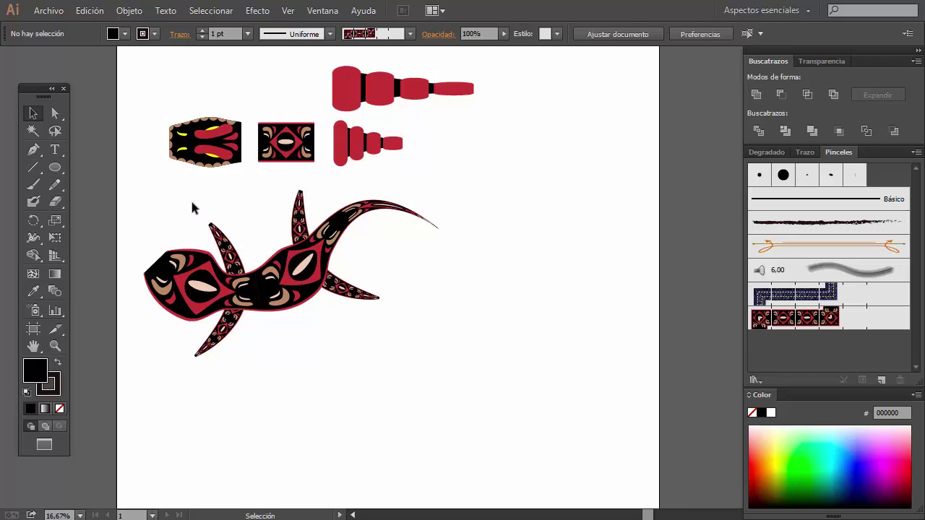
left_click_drag(146, 80, 248, 192)
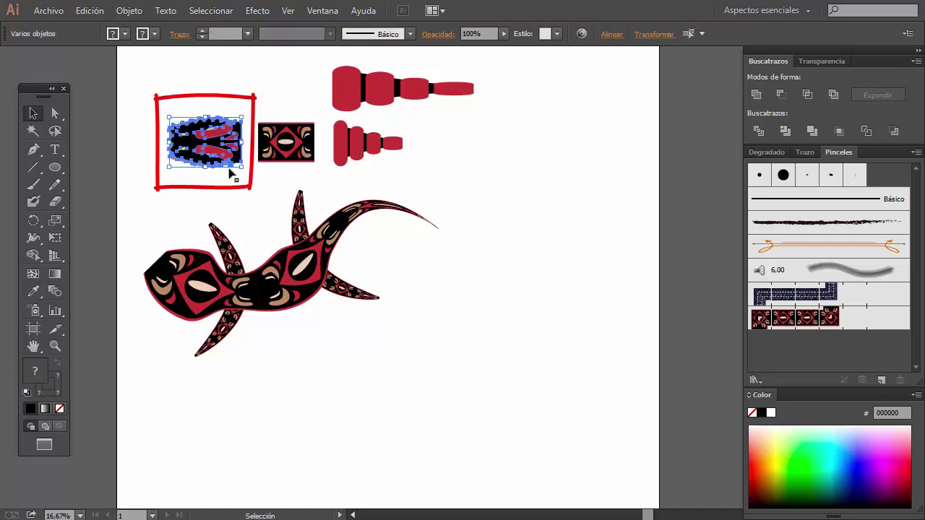
- Create a pattern from the head tile via Objeto > Motivo > Crear, named cabeza
left_click(134, 12)
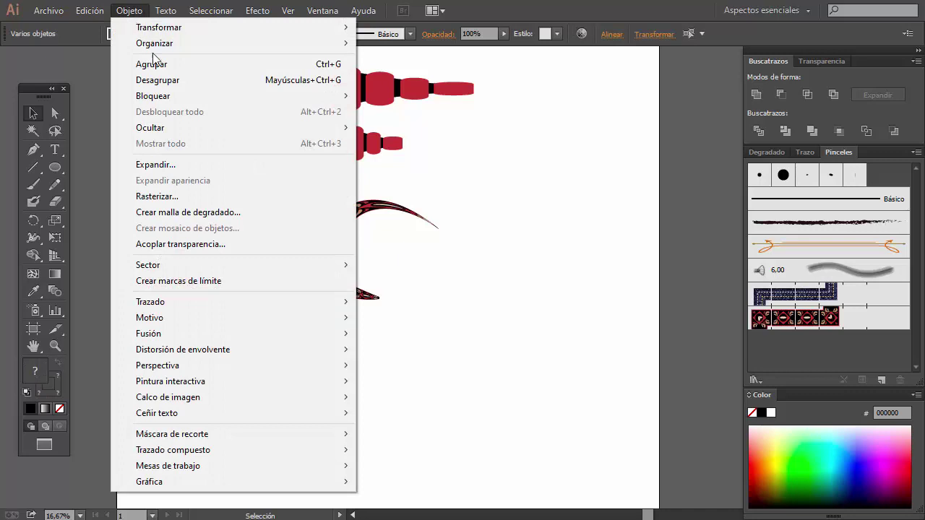
mouse_move(149, 318)
left_click(412, 316)
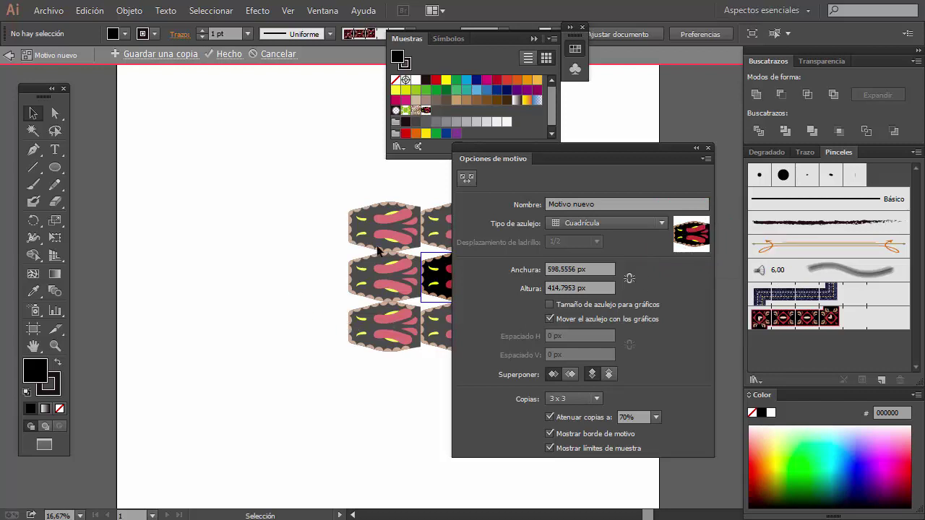
left_click(494, 201)
type("cabeza")
key("Return")
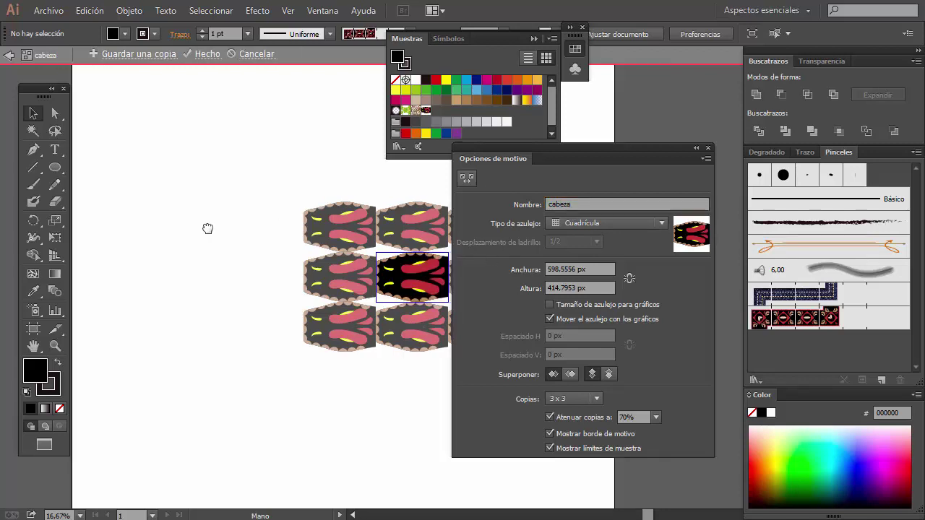
scroll(210, 227, "right", 5)
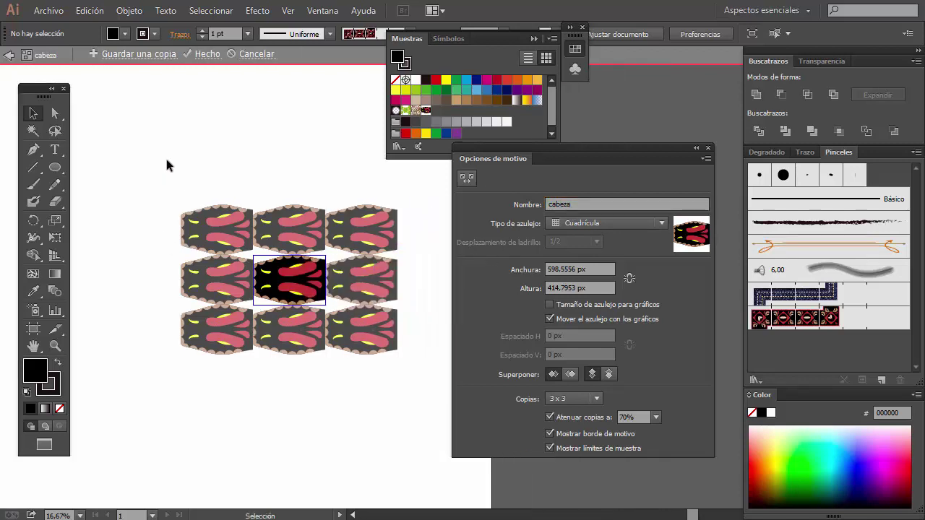
key("Escape")
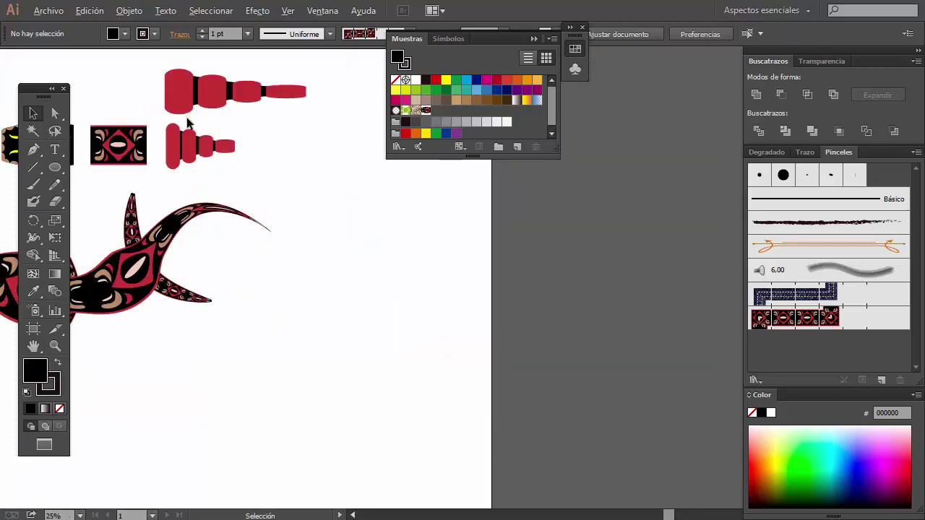
- Select the small tail shape and make a pattern from it with Objeto > Motivo > Crear
scroll(207, 206, "up", 1)
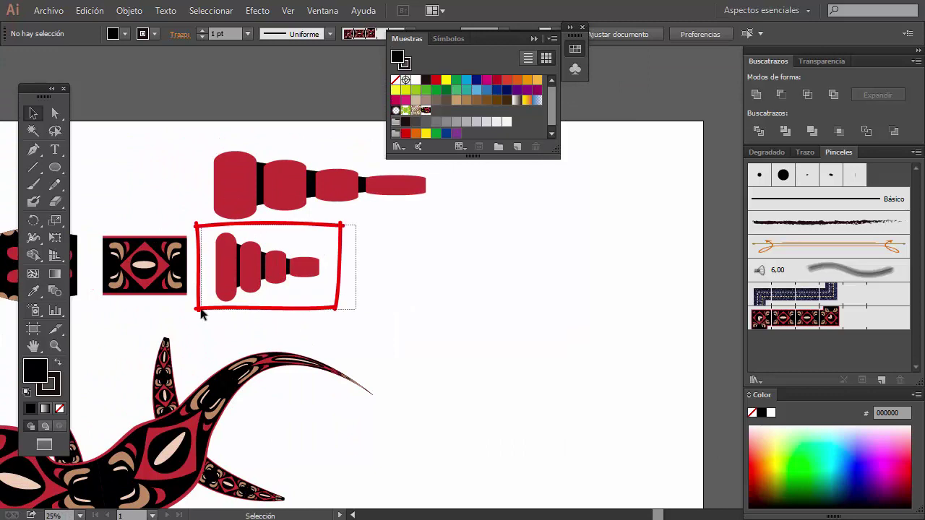
left_click(199, 313)
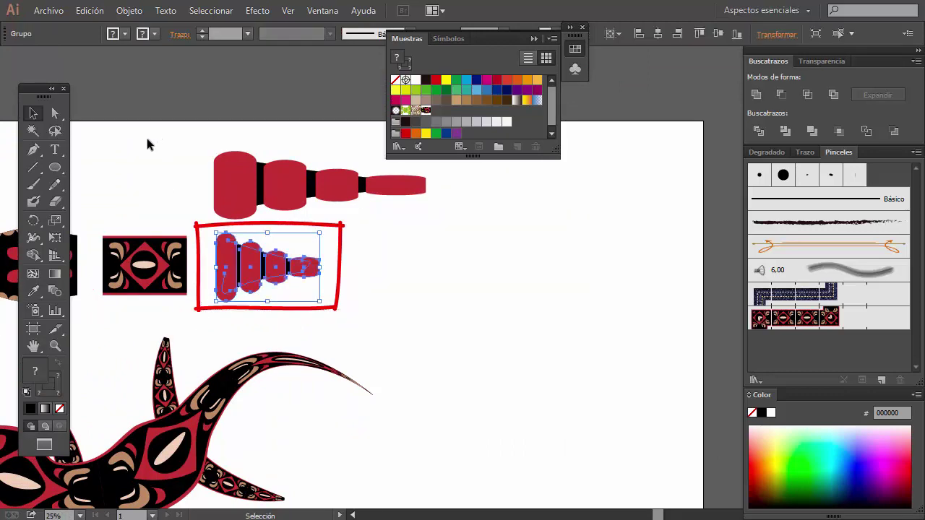
left_click(123, 11)
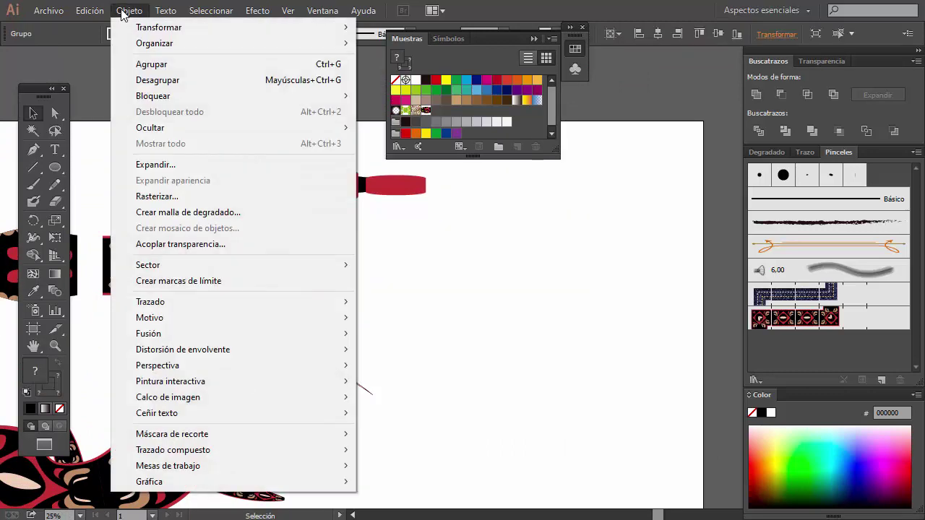
left_click(447, 316)
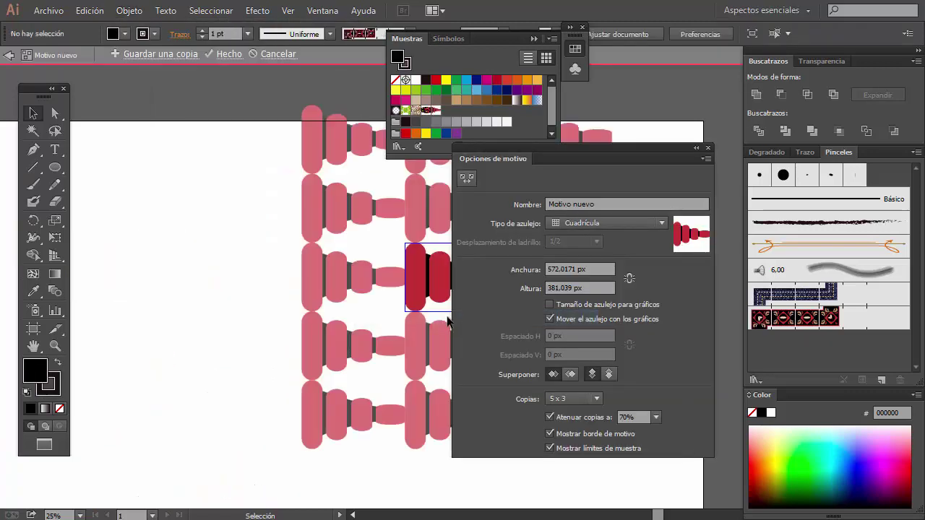
- Name the tail pattern cola, finish editing, and select the larger segmented body shape
left_click(607, 205)
type("cola")
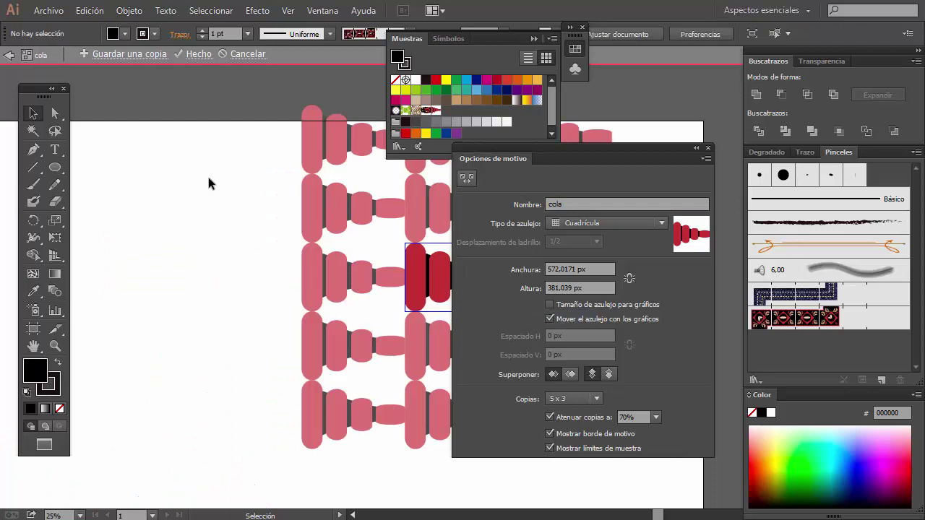
left_click(229, 53)
left_click_drag(101, 136, 365, 245)
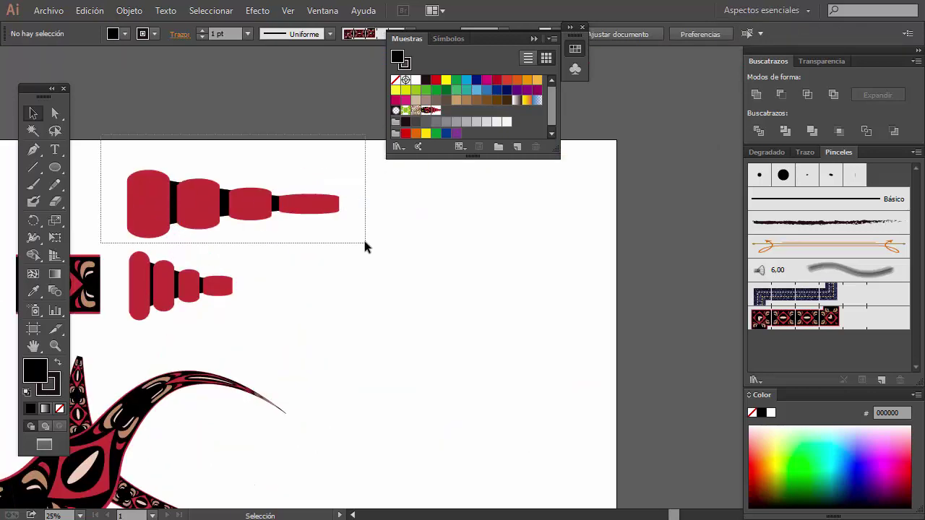
- Create a pattern from the segmented body shape with a 384 px tile height
left_click(129, 11)
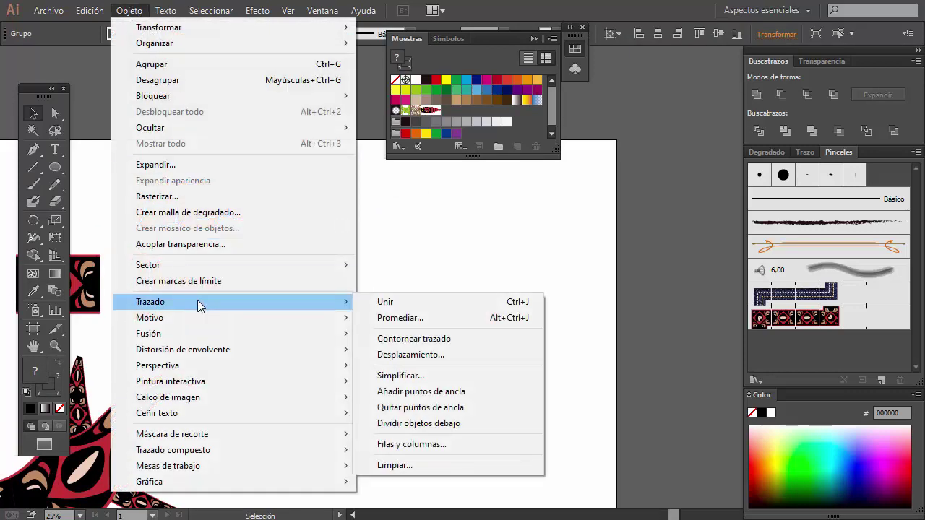
mouse_move(150, 318)
left_click(409, 321)
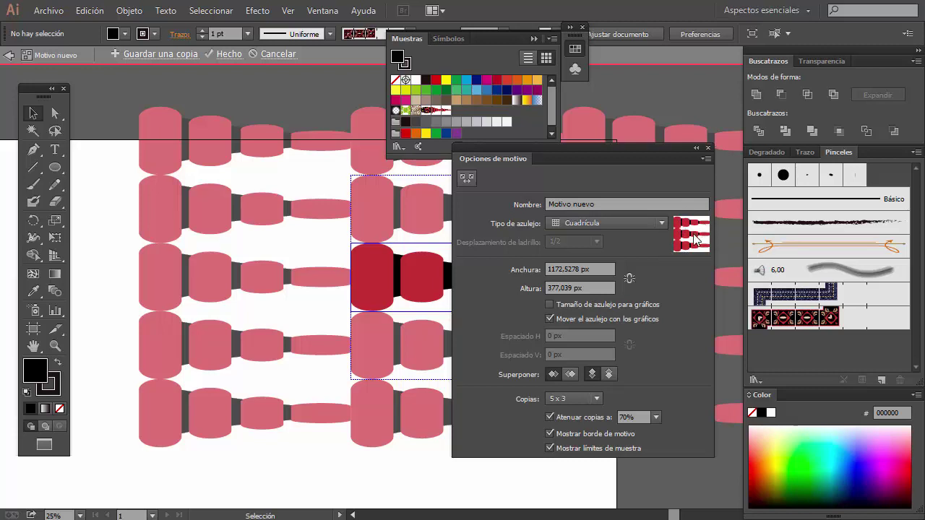
triple_click(579, 287)
type("384")
key("Return")
- Stretch the tile's top and bottom edges with the Pattern Tile tool to about 792 px, then exit
scroll(578, 288, "up", 11)
scroll(579, 287, "up", 11)
scroll(578, 288, "up", 11)
scroll(578, 287, "up", 12)
scroll(579, 287, "up", 13)
scroll(578, 288, "up", 13)
scroll(578, 288, "up", 12)
scroll(578, 288, "up", 13)
scroll(579, 287, "down", 2)
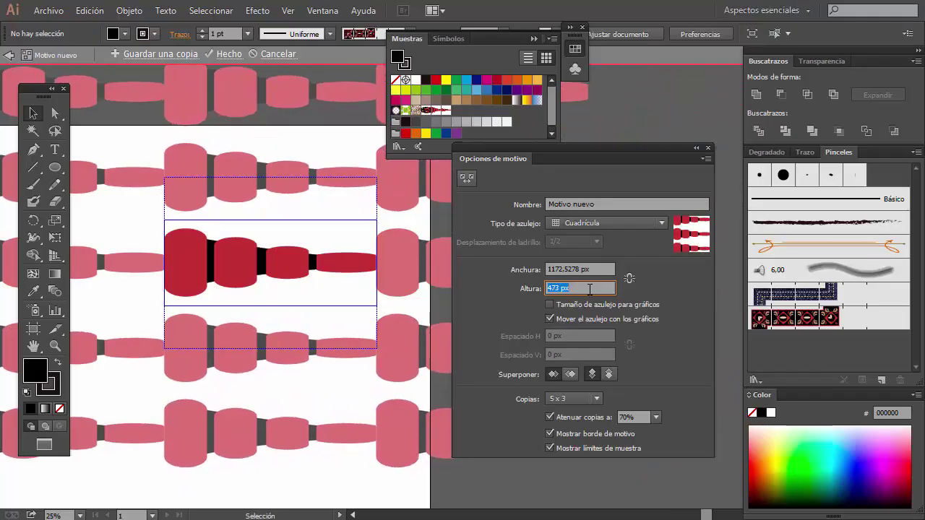
scroll(590, 289, "up", 12)
scroll(590, 288, "up", 5)
scroll(589, 288, "up", 5)
scroll(589, 288, "up", 5)
scroll(590, 289, "up", 5)
scroll(590, 288, "up", 10)
scroll(590, 288, "up", 10)
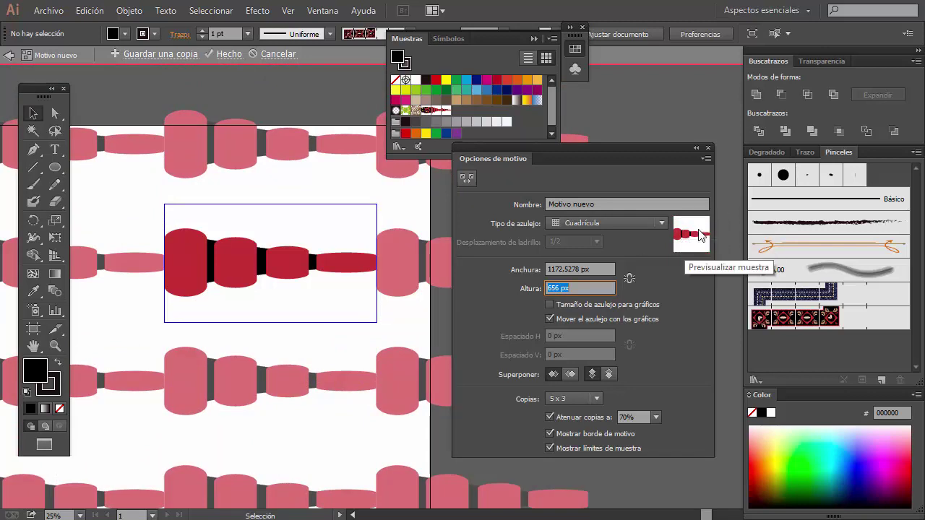
left_click(474, 181)
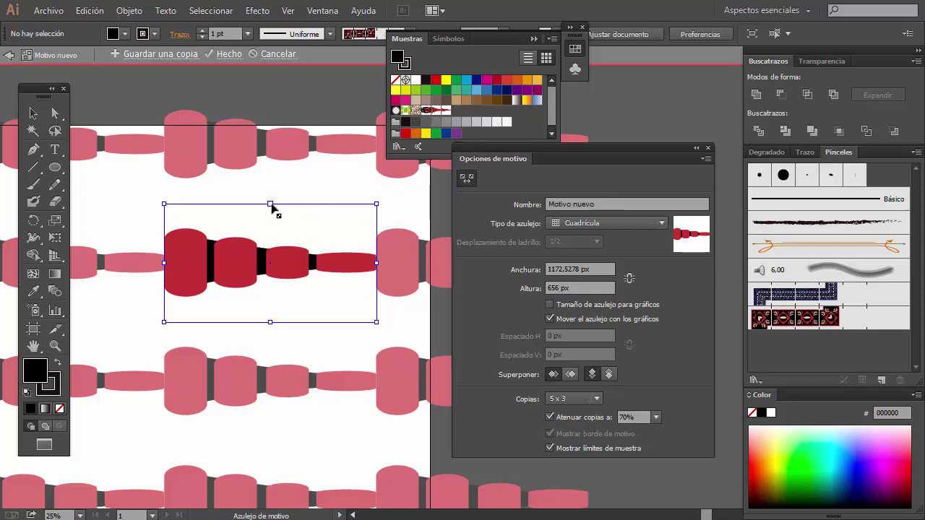
left_click_drag(272, 208, 268, 204)
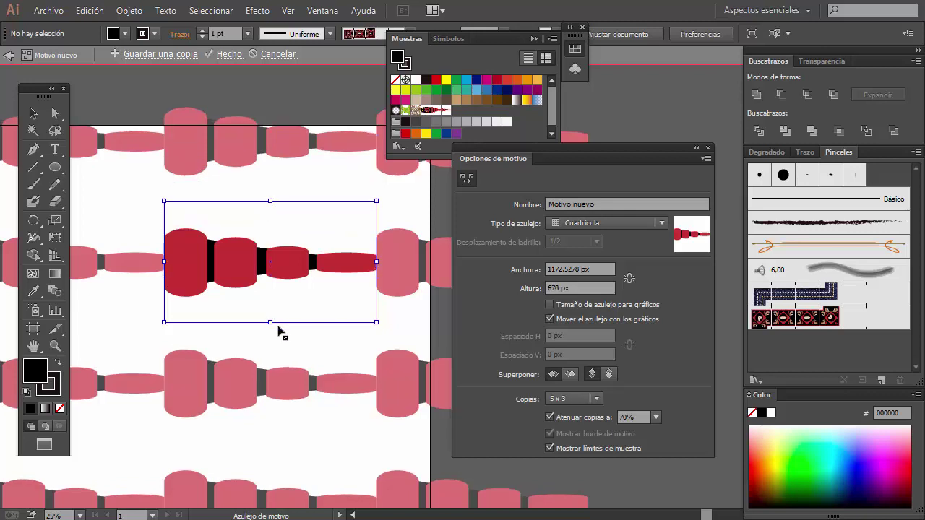
left_click_drag(270, 323, 271, 336)
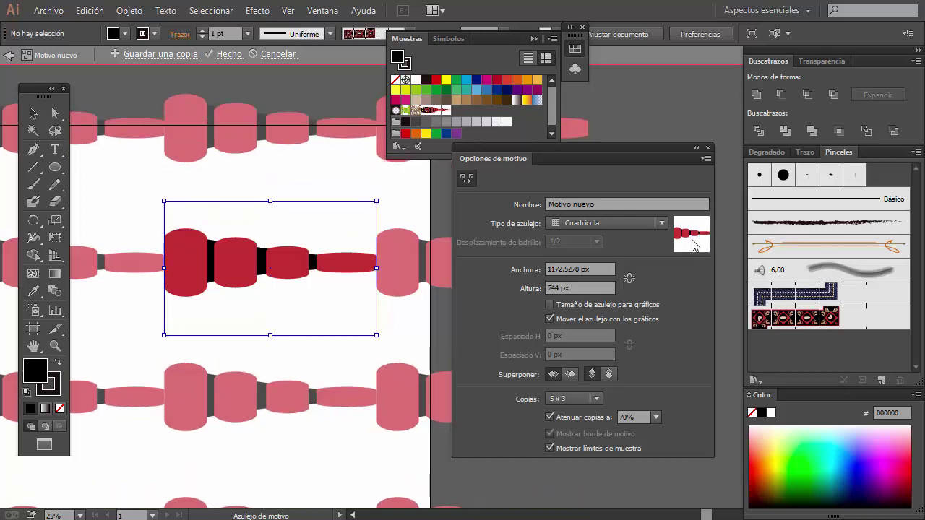
left_click_drag(270, 201, 272, 193)
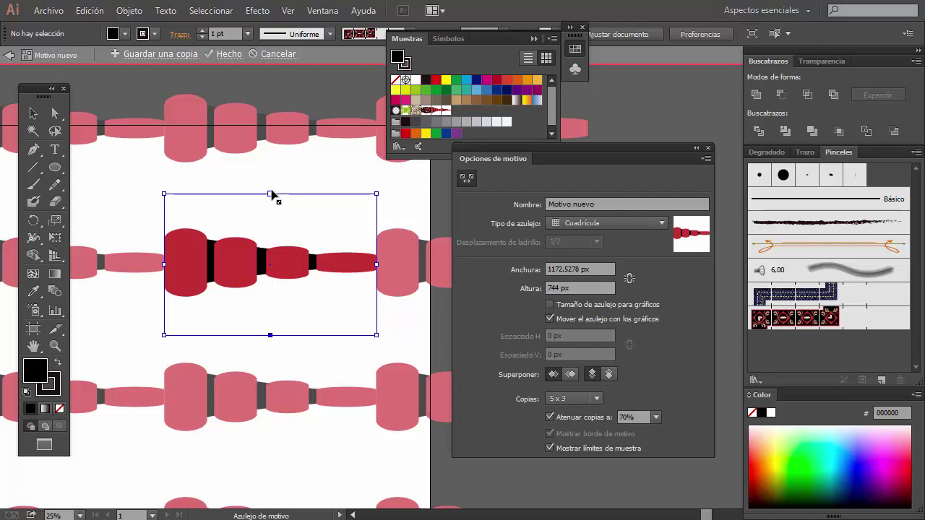
key("Escape")
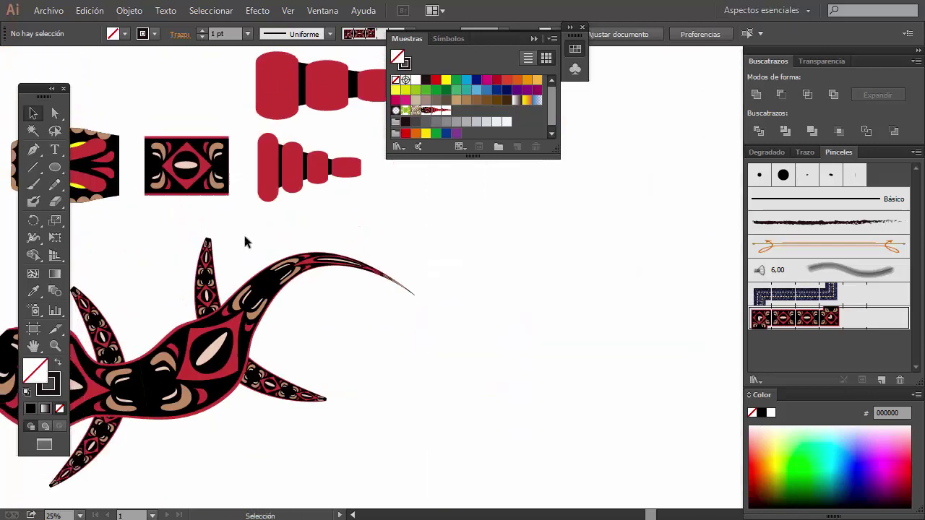
- Select the body tile and start a new pattern brush with auto-centred corner tiles
left_click_drag(132, 108, 235, 215)
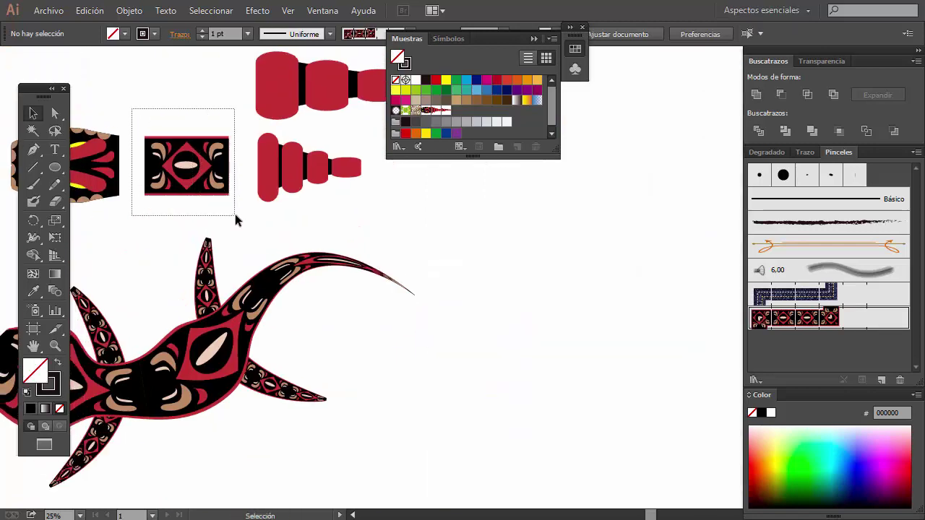
left_click_drag(235, 214, 235, 214)
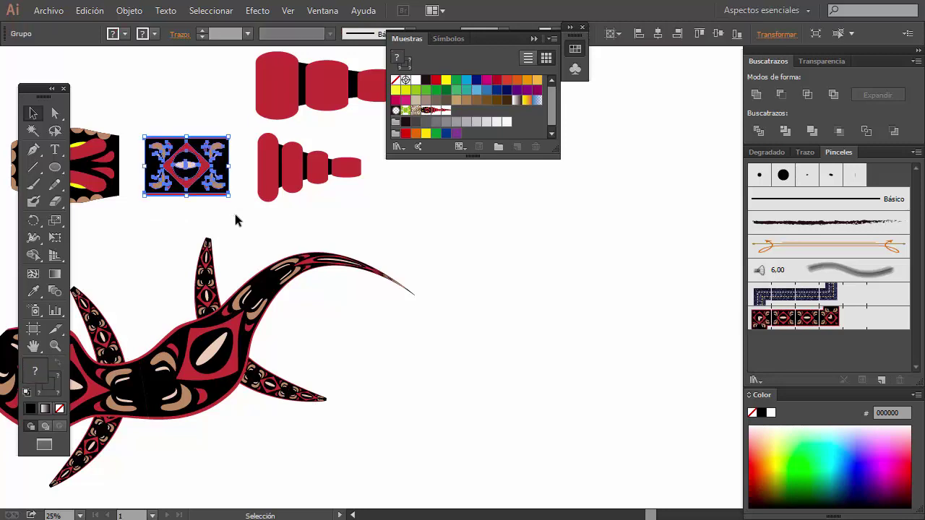
left_click(917, 152)
left_click(860, 154)
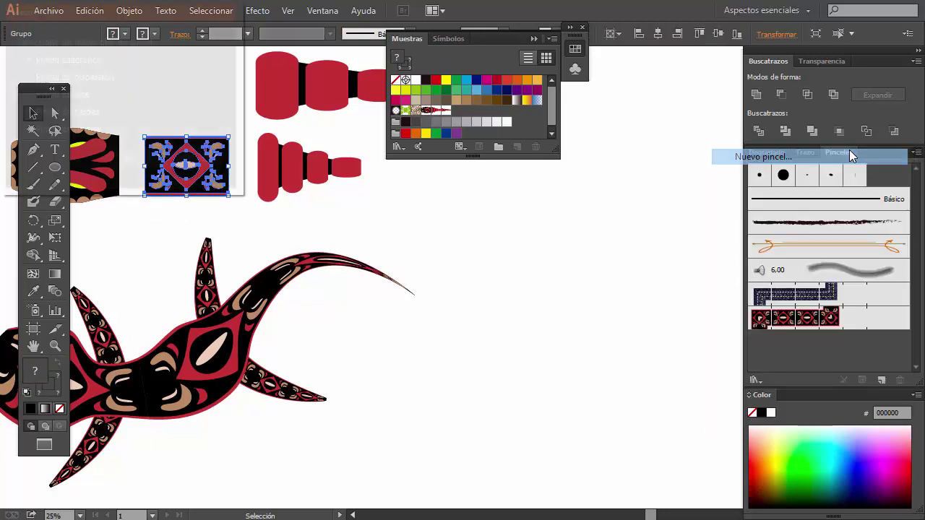
left_click(35, 130)
left_click(116, 161)
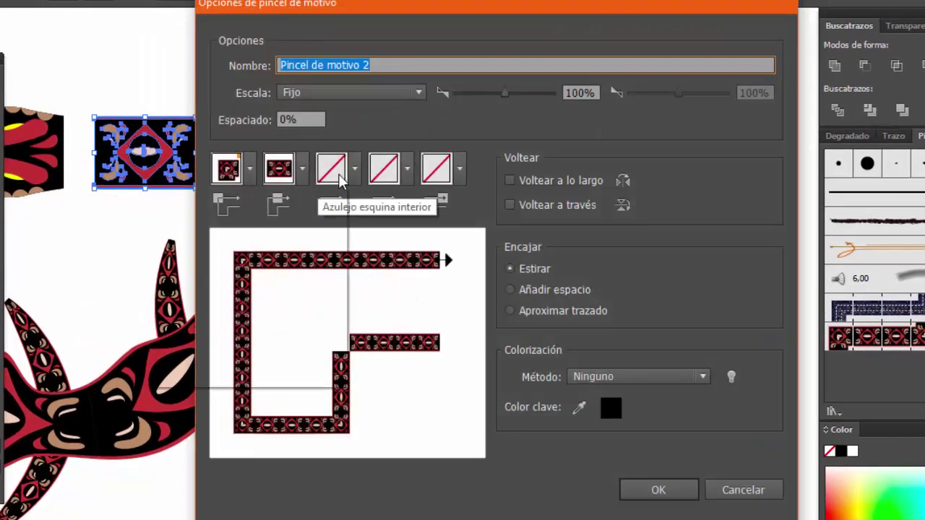
left_click(355, 168)
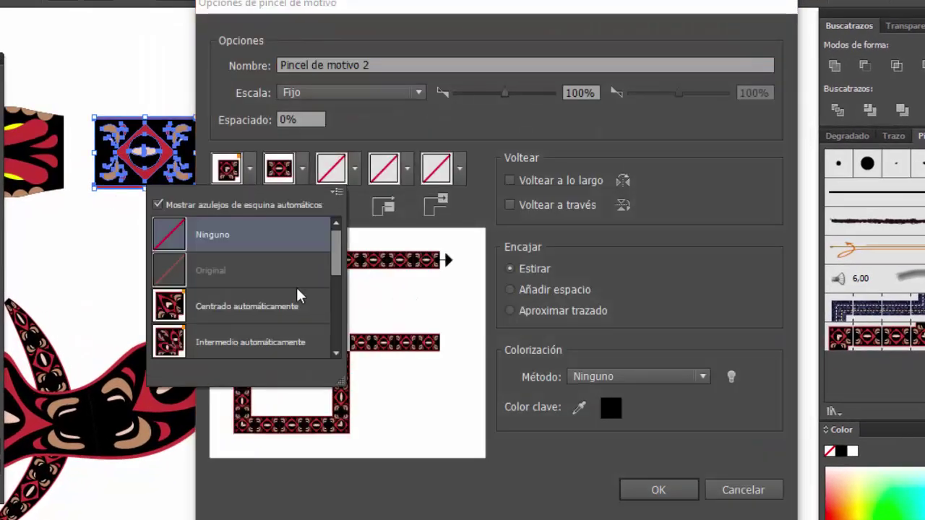
left_click(282, 308)
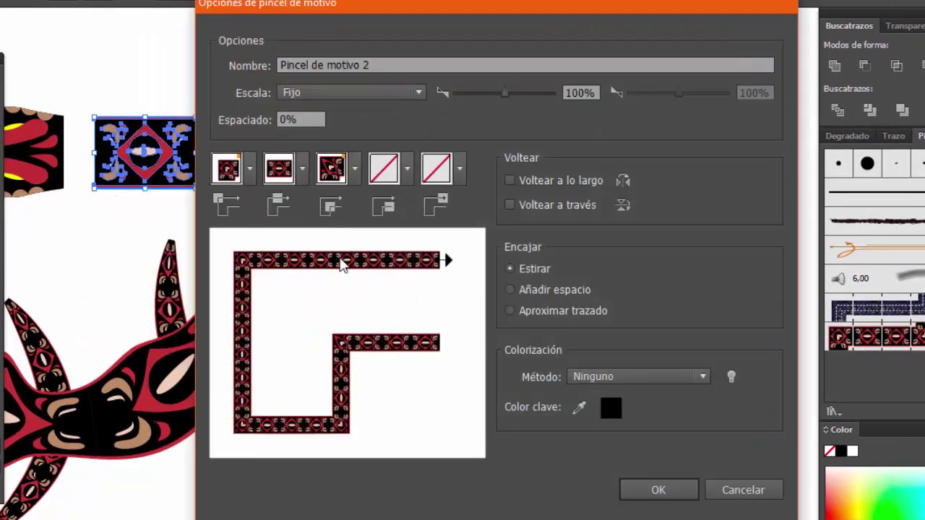
- Set cabeza as the start tile and Motivo nuevo as the end tile, then confirm
left_click(394, 175)
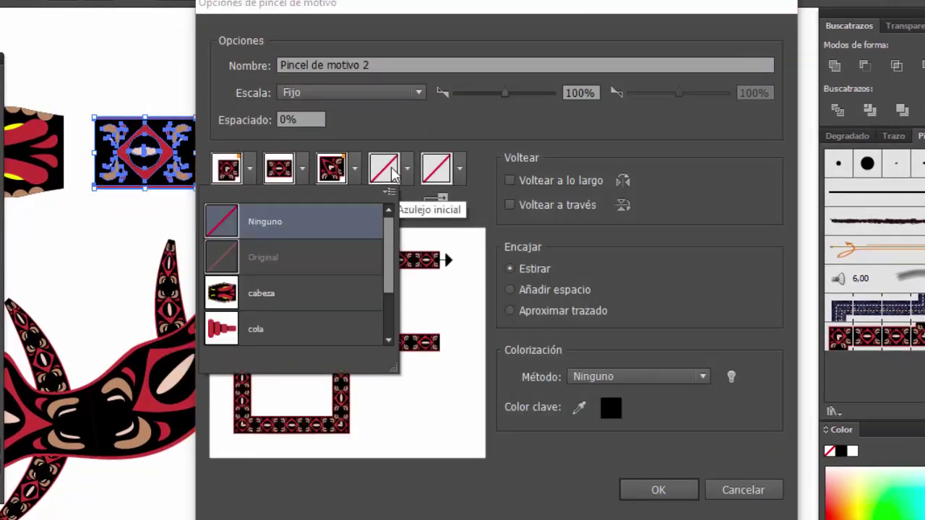
left_click(224, 294)
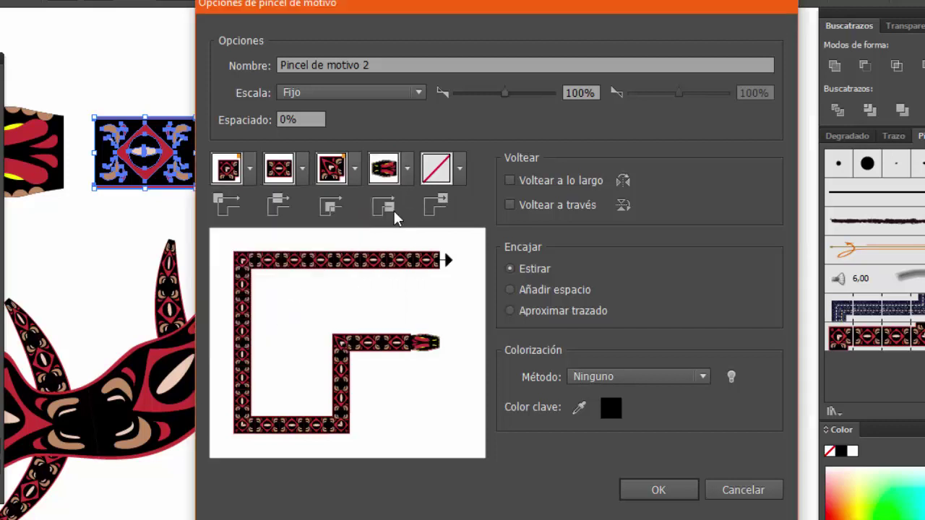
left_click(450, 177)
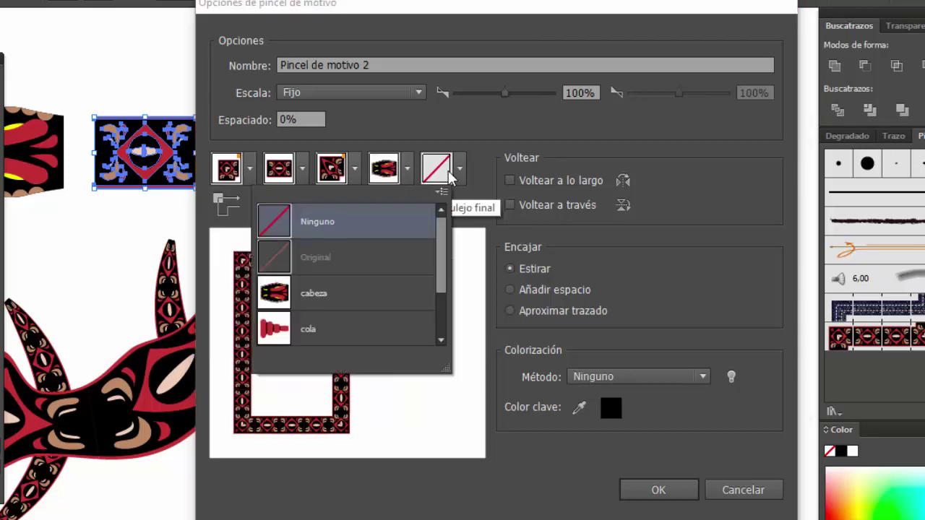
scroll(318, 340, "down", 2)
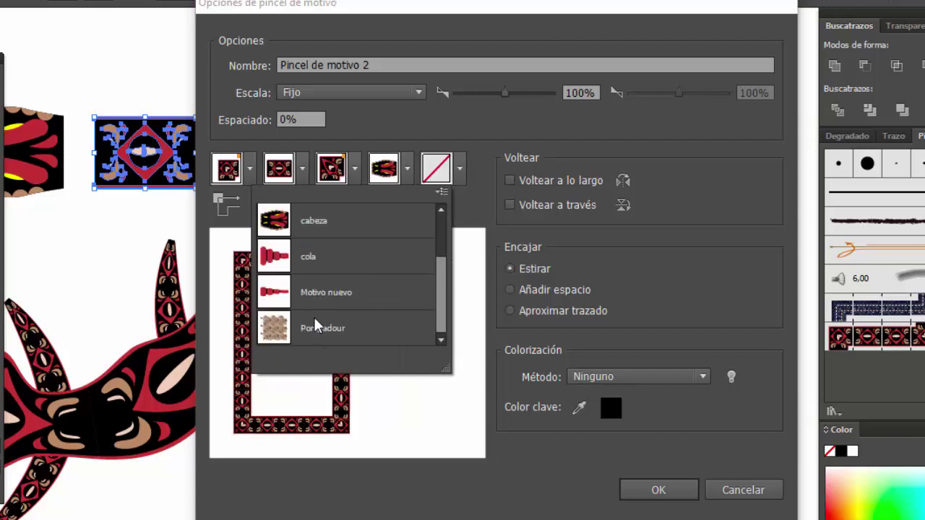
left_click(313, 297)
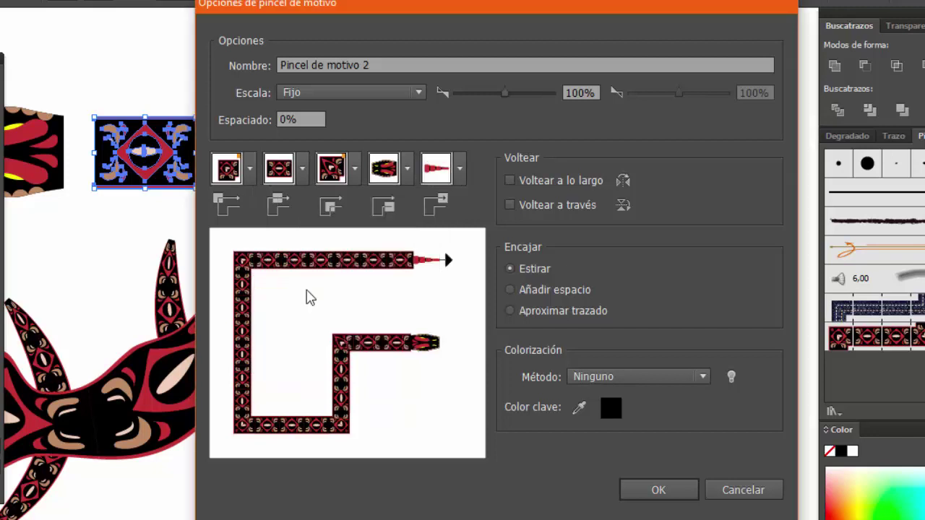
left_click(645, 498)
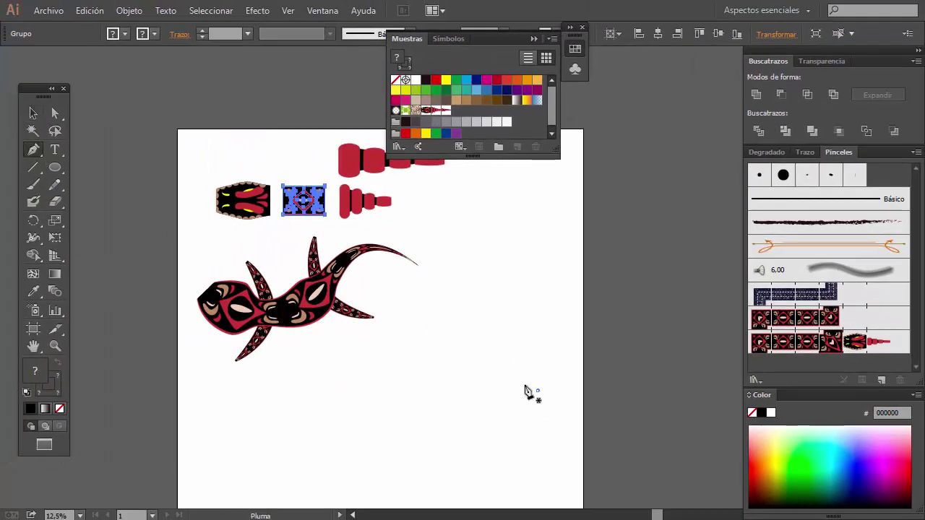
- Draw a curved path below the lizard and stroke it with the new snake pattern brush
left_click(537, 390)
left_click_drag(395, 378, 324, 398)
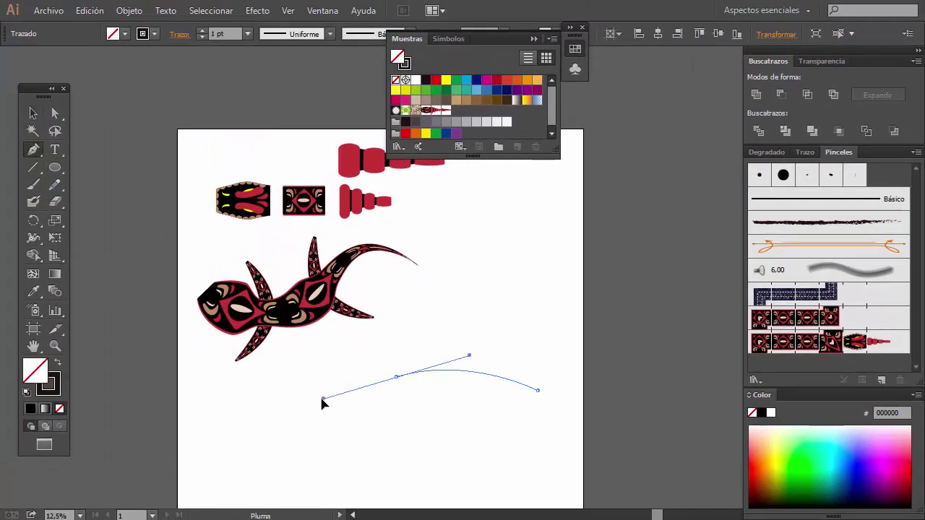
left_click_drag(265, 473, 196, 495)
left_click(195, 416)
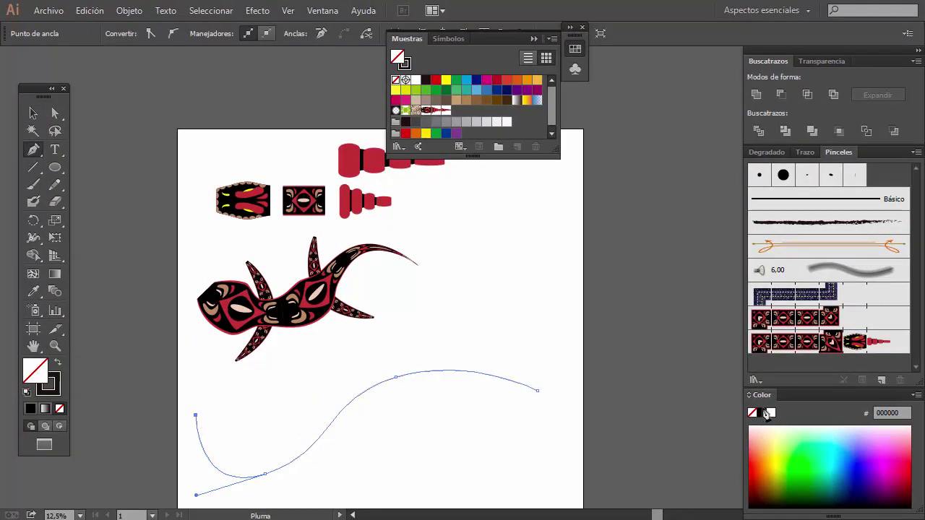
left_click(805, 345)
key("v")
left_click(346, 450)
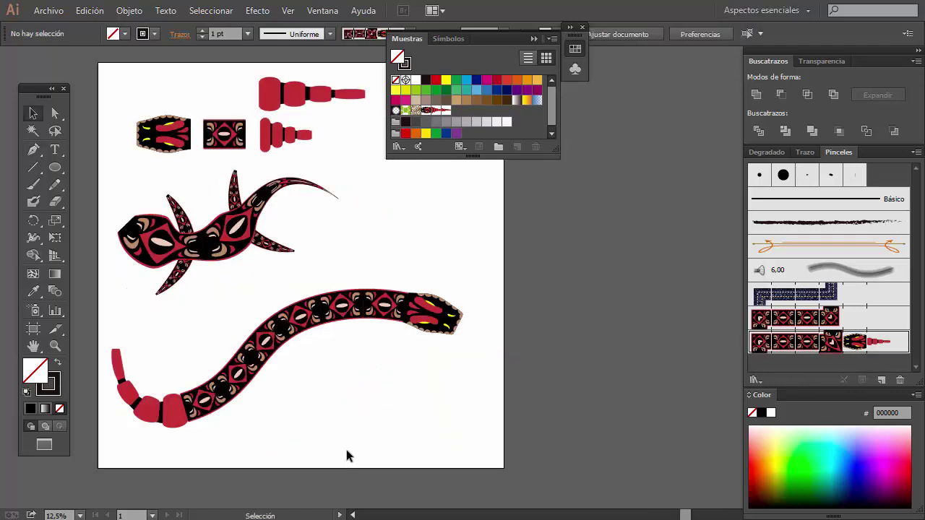
- Draw a second curving snake path extending up to the left, then deselect it
left_click(33, 150)
left_click(457, 391)
left_click_drag(289, 396, 195, 394)
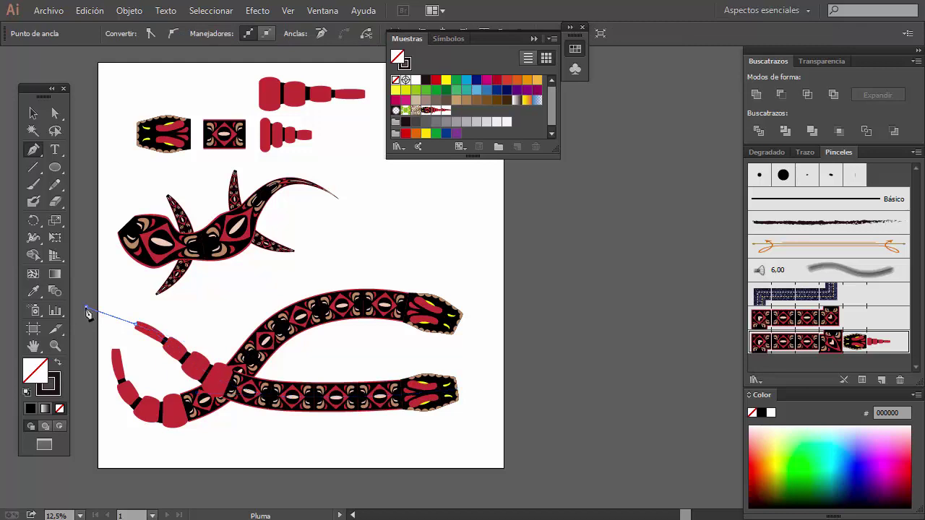
left_click(86, 308)
left_click(33, 114)
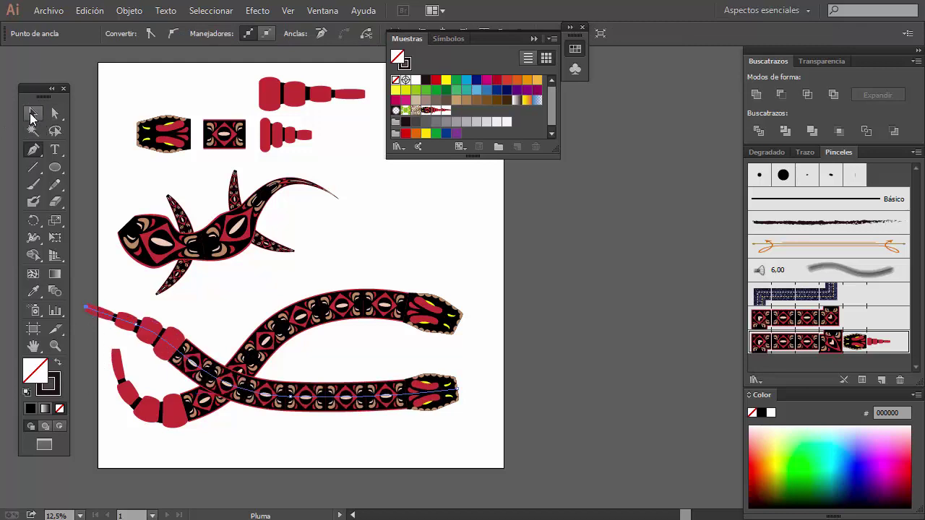
left_click(561, 272)
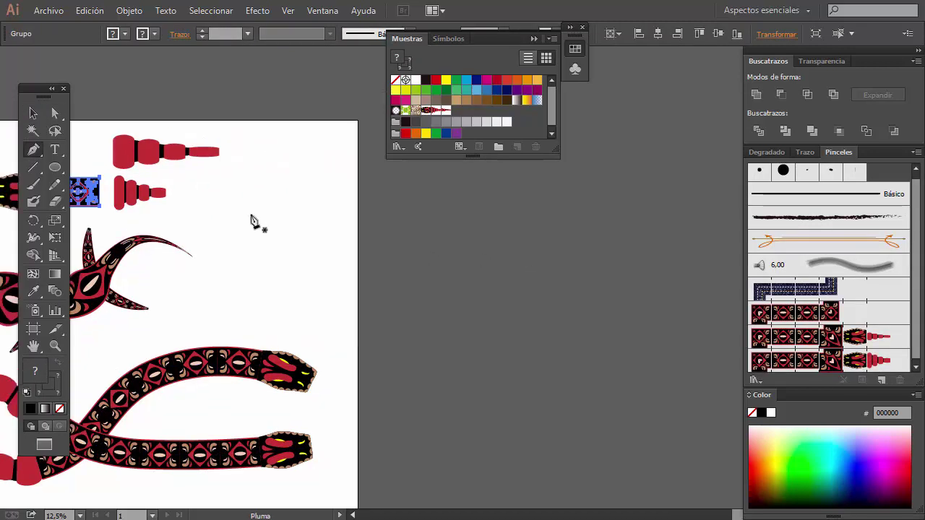
- Draw a looping snake at the upper right with the snake pattern brush, then deselect it
left_click(244, 189)
mouse_move(451, 222)
left_mouse_down()
mouse_move(504, 275)
mouse_move(504, 302)
left_mouse_up()
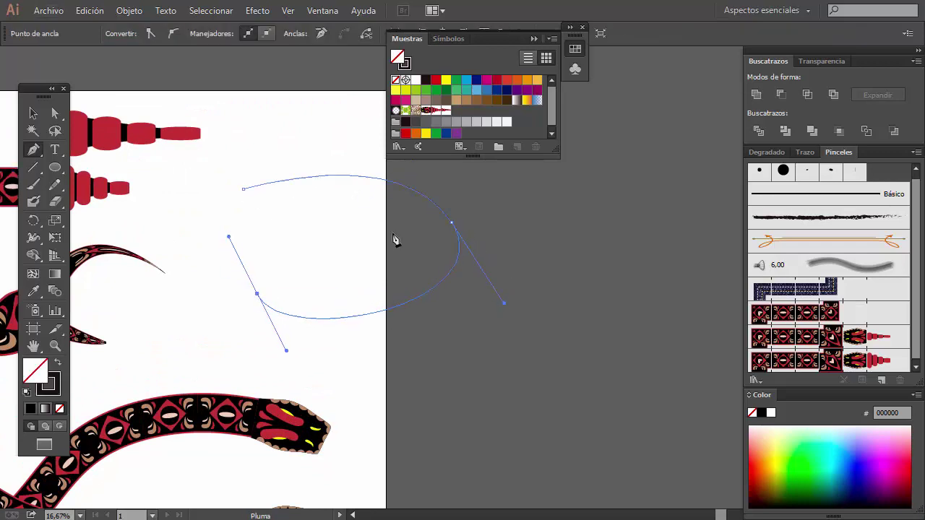
left_click_drag(446, 254, 516, 304)
left_click(517, 307)
left_click_drag(630, 322, 703, 289)
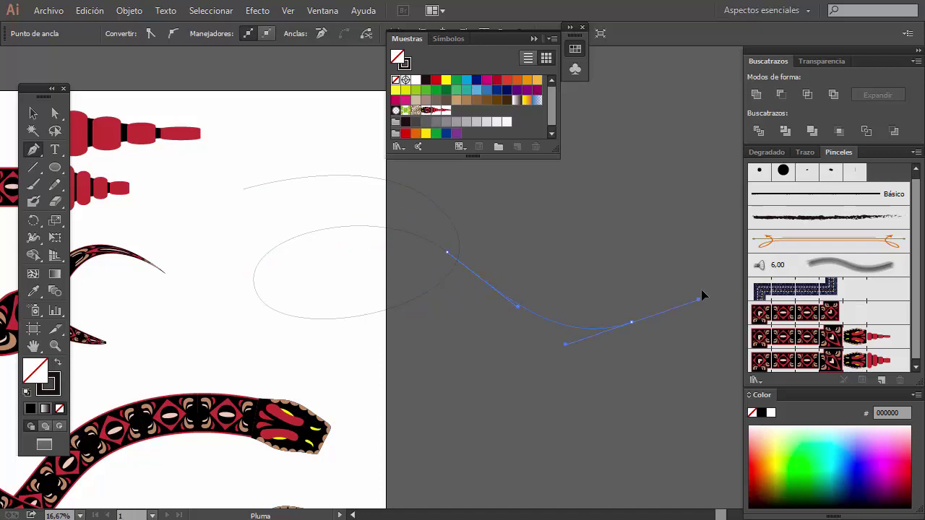
left_click_drag(633, 221, 523, 308)
left_click_drag(516, 239, 456, 212)
mouse_move(365, 226)
left_mouse_down()
mouse_move(345, 219)
mouse_move(325, 190)
left_mouse_up()
scroll(849, 365, "down", 1)
left_click(829, 359)
left_click(33, 113)
left_click(210, 133)
- Start a long snake path below the artboard with curved opening segments
mouse_move(204, 352)
left_mouse_down()
mouse_move(239, 374)
mouse_move(265, 354)
mouse_move(258, 337)
left_mouse_up()
scroll(261, 374, "up", 1)
scroll(217, 223, "down", 3)
key("p")
left_click(672, 445)
left_click_drag(500, 398, 382, 440)
mouse_move(476, 424)
left_mouse_down()
mouse_move(583, 436)
mouse_move(600, 413)
left_mouse_up()
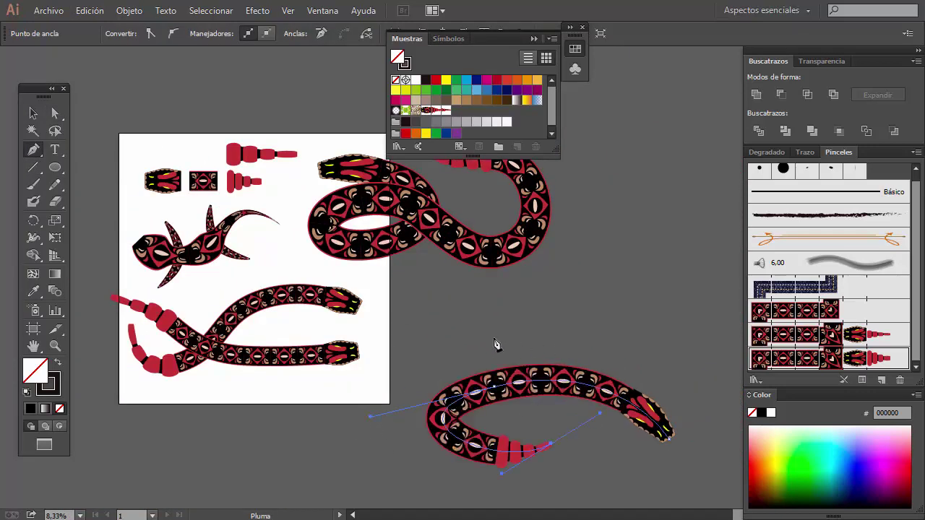
- Loop the long snake left and down to the artboard's left edge, then deselect it
left_click_drag(496, 340, 394, 338)
left_click_drag(329, 452, 242, 456)
left_click_drag(401, 409, 410, 485)
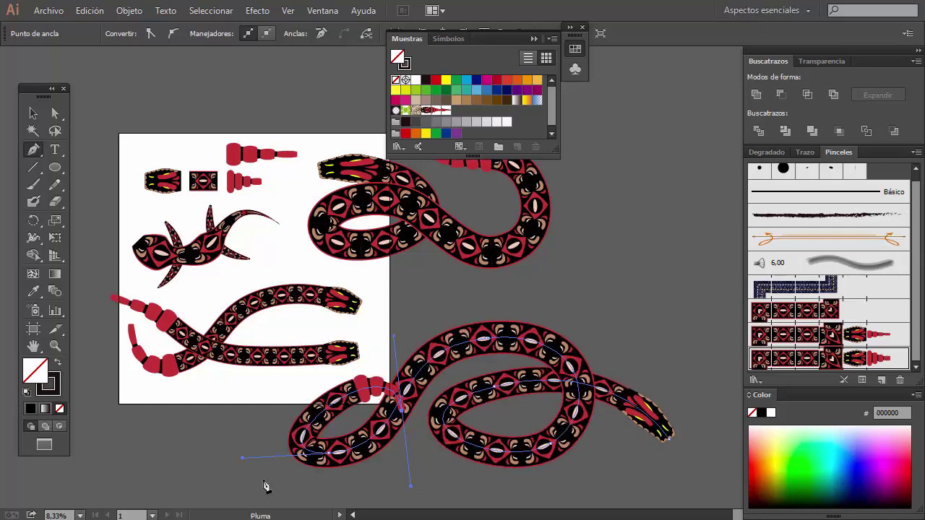
left_click_drag(178, 405, 123, 397)
left_click_drag(139, 443, 102, 479)
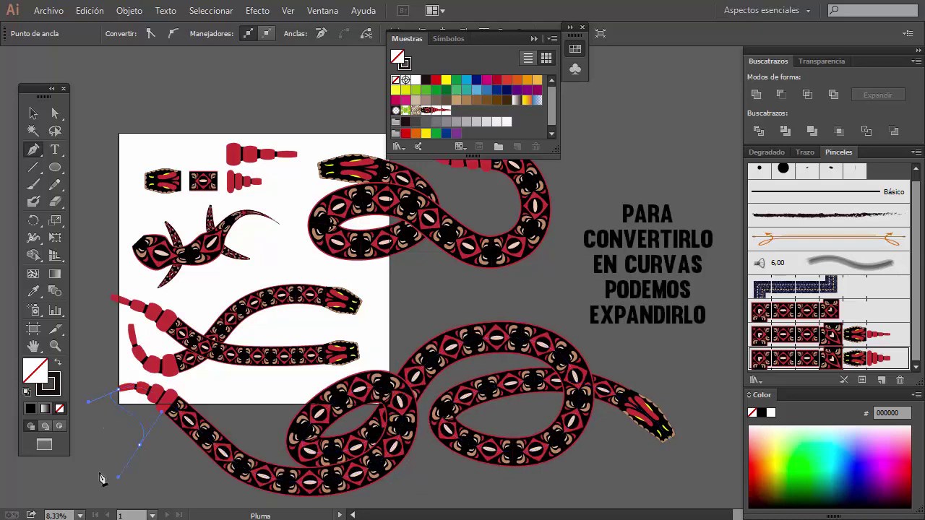
left_click(32, 114)
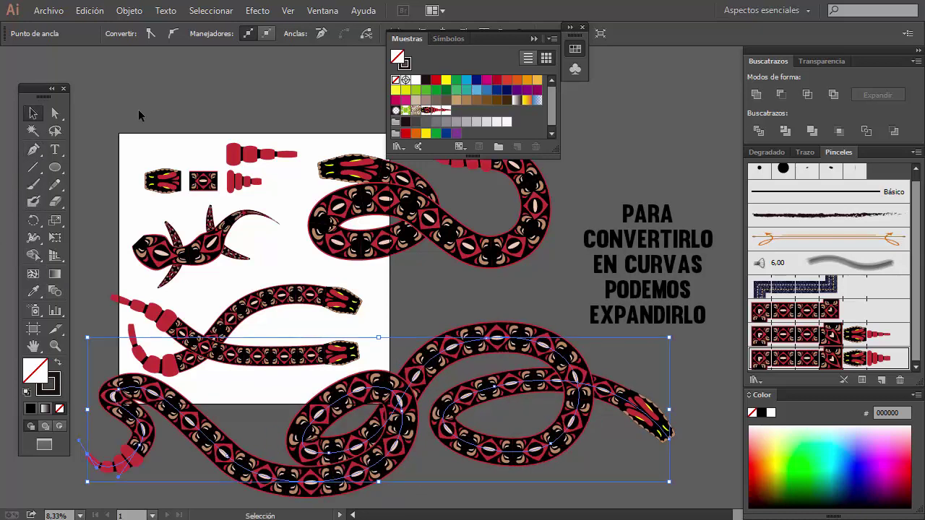
left_click(139, 116)
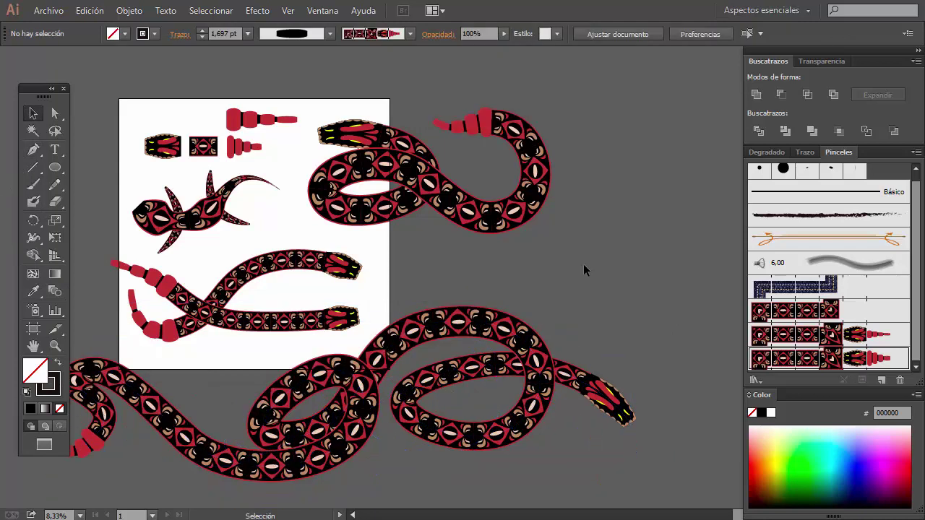